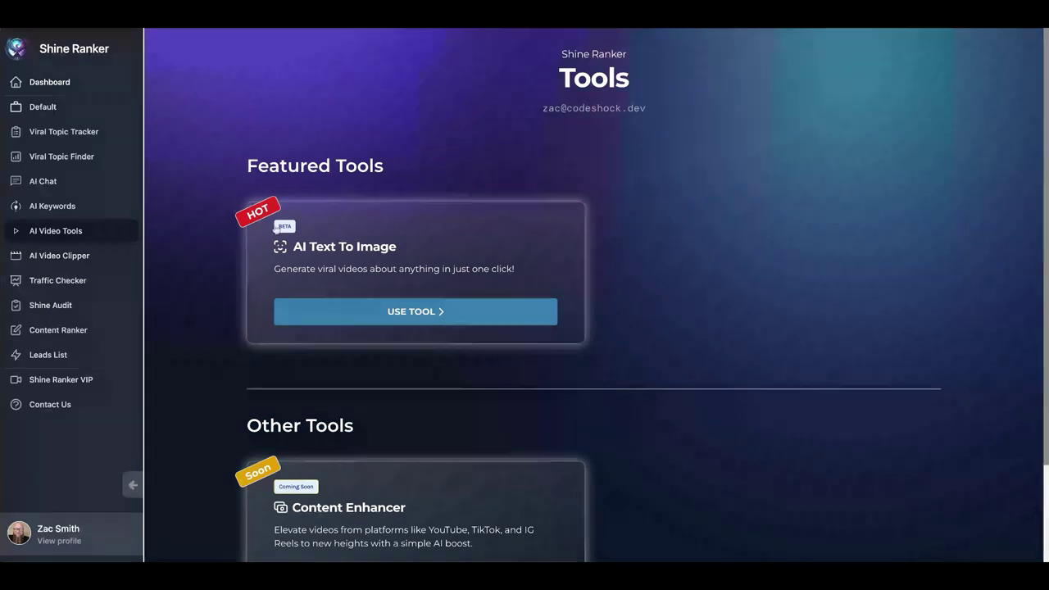
Step: Open the AI Text to Image tool and jump ahead to gallery pages 5 and 12
{"action": "left_click", "coordinate": [421, 314]}
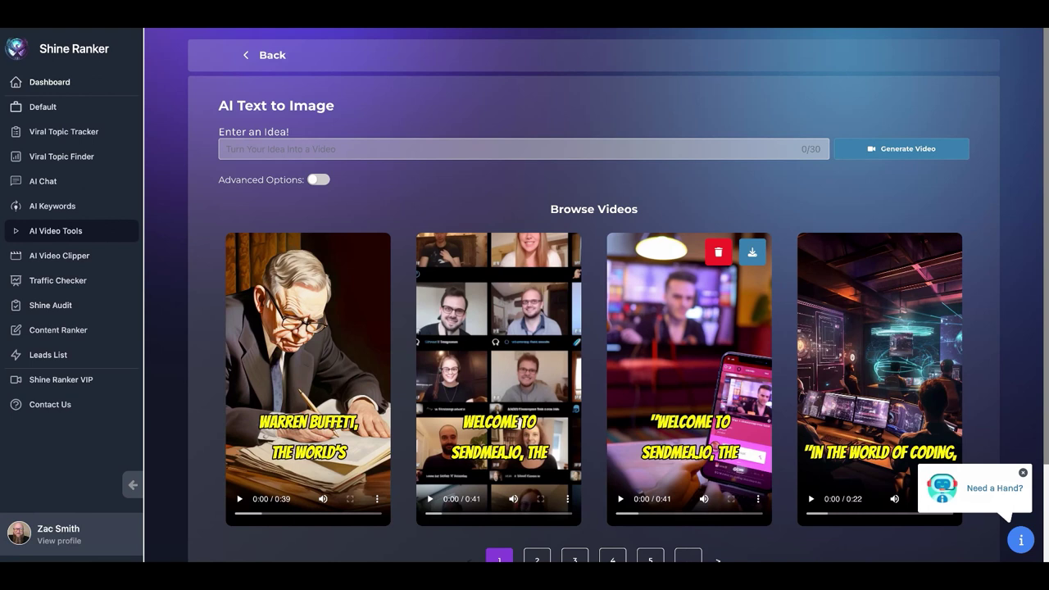
{"action": "scroll", "coordinate": [502, 443], "scroll_direction": "down", "scroll_amount": 1}
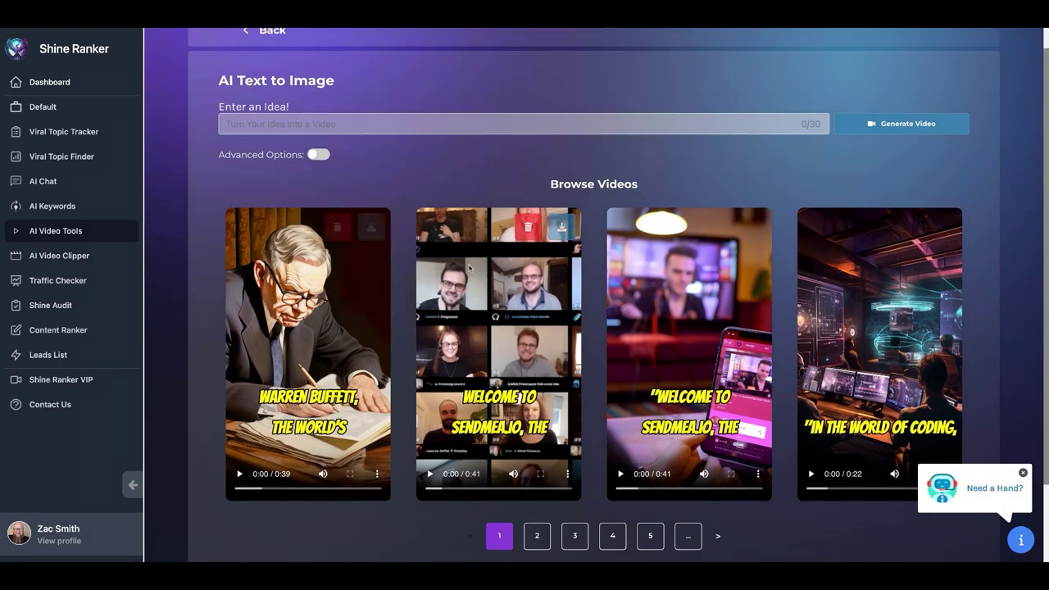
{"action": "left_click", "coordinate": [649, 536]}
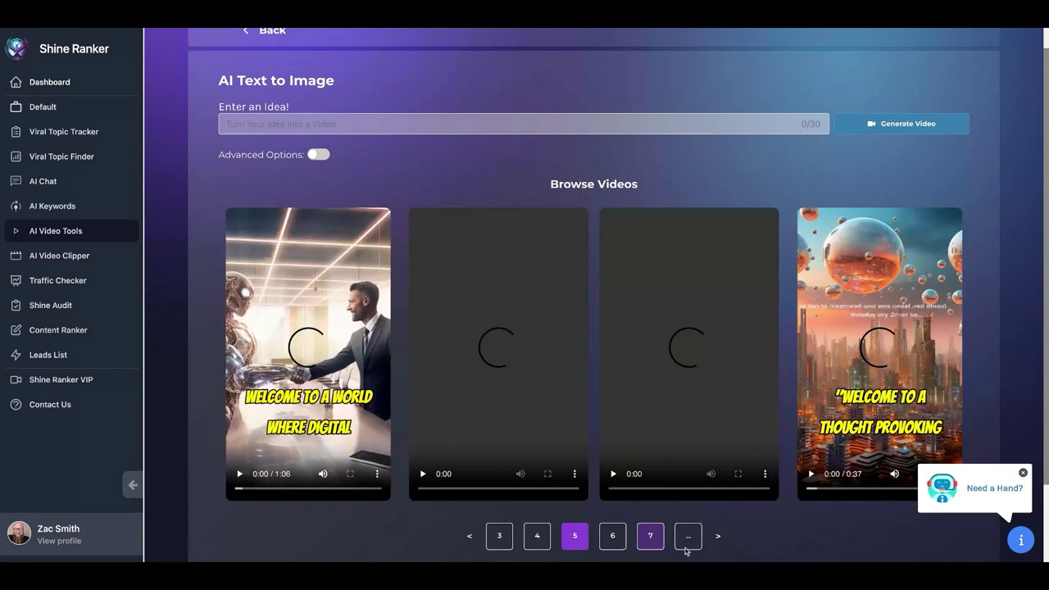
{"action": "left_click", "coordinate": [687, 537]}
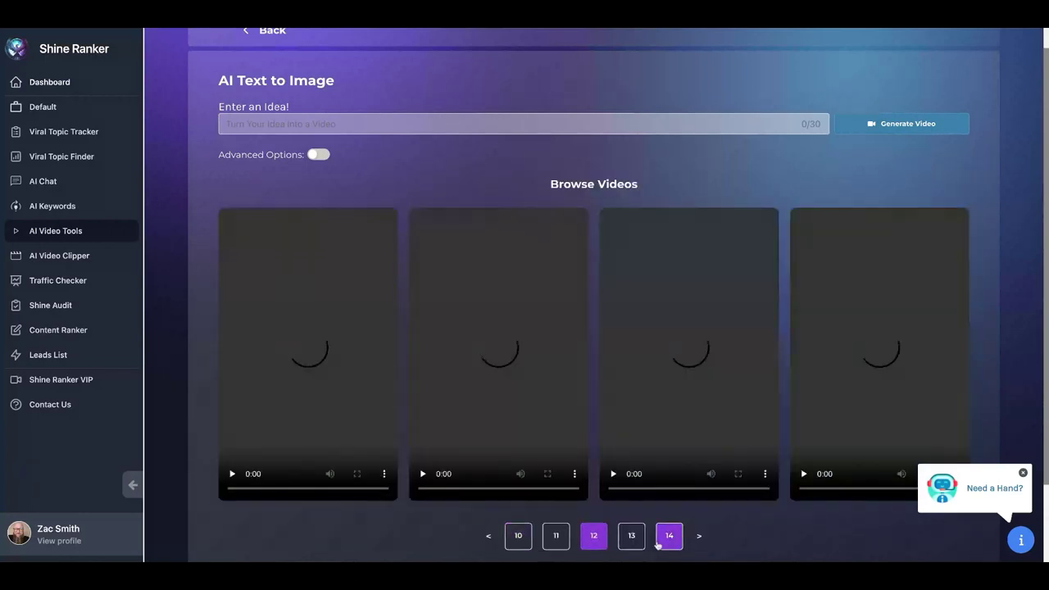
{"action": "mouse_move", "coordinate": [689, 352]}
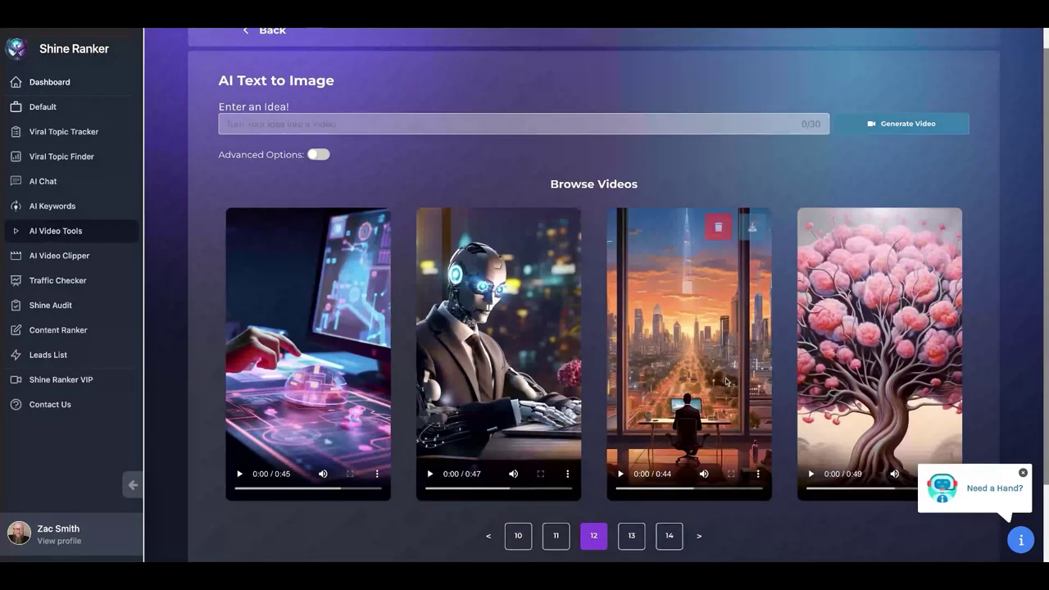
Step: Page back through the video gallery from page 11 to page 10 and earlier
{"action": "left_click", "coordinate": [488, 536]}
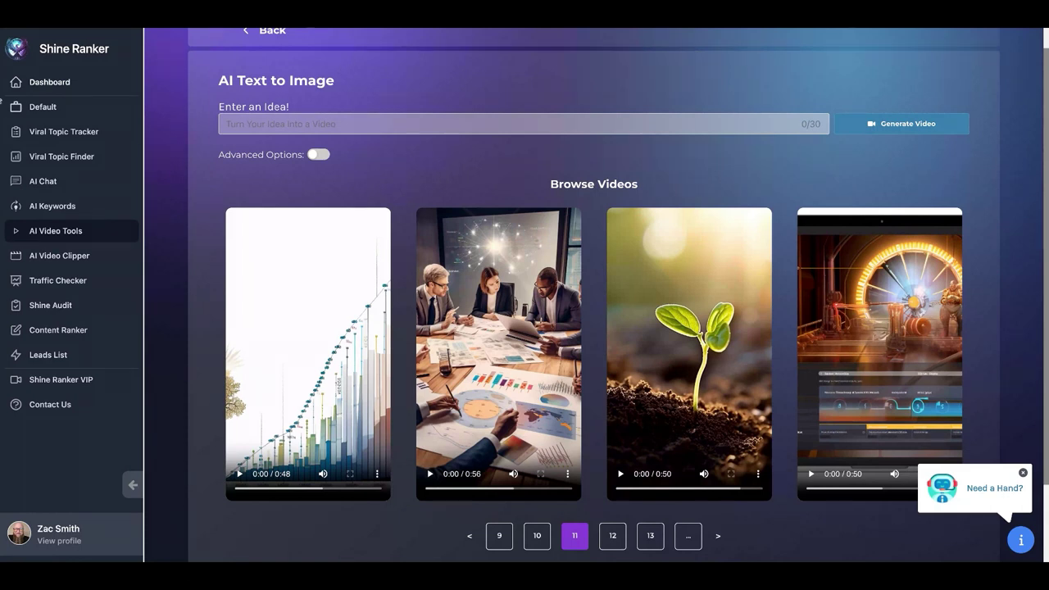
{"action": "left_click", "coordinate": [316, 125]}
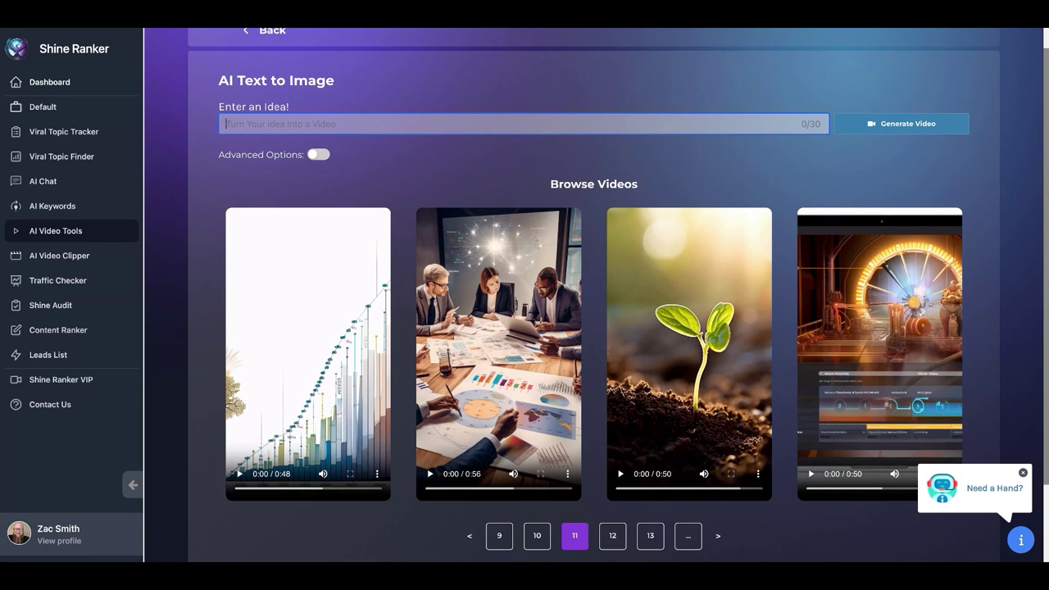
{"action": "left_click", "coordinate": [471, 537]}
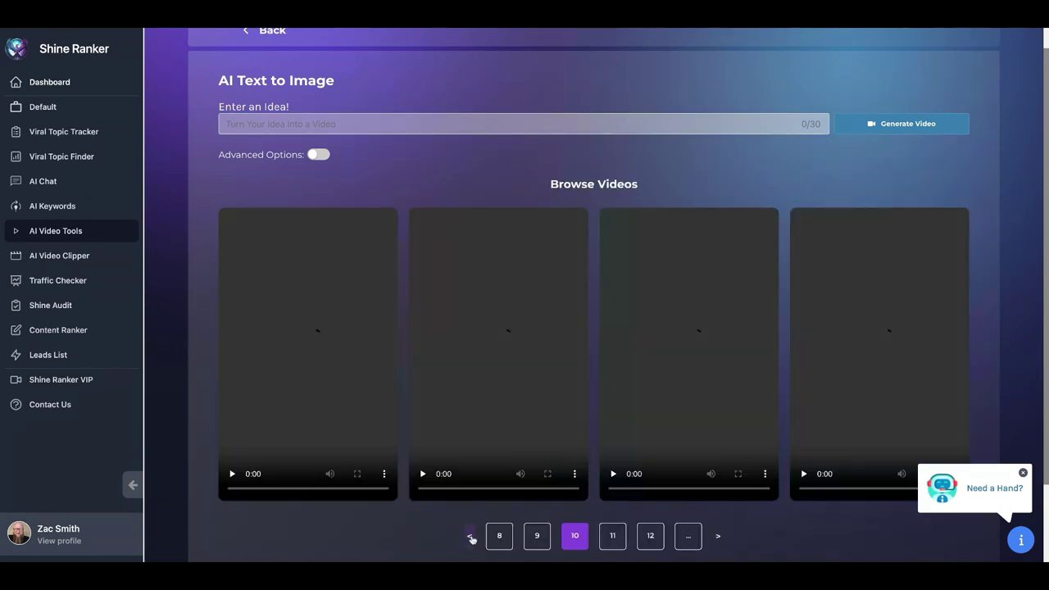
{"action": "left_click", "coordinate": [471, 539]}
Step: Enter the video idea 'benefits of getting rid of fire ants in yourr yard', with the gallery on page 3
{"action": "left_click", "coordinate": [470, 537]}
{"action": "left_click", "coordinate": [392, 124]}
{"action": "type", "text": "benefits of getting rid of fire ants in yourr "}
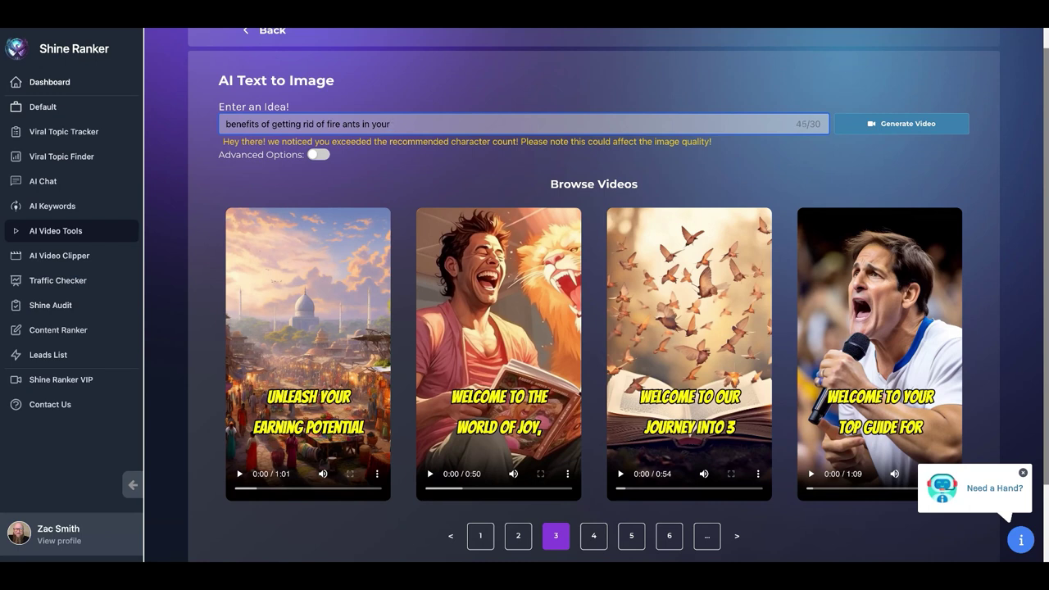
{"action": "type", "text": "yard"}
Step: Enable Advanced Options, toggle Use Accuracy on and off under Video, and turn on Add Avatar
{"action": "left_click", "coordinate": [318, 156]}
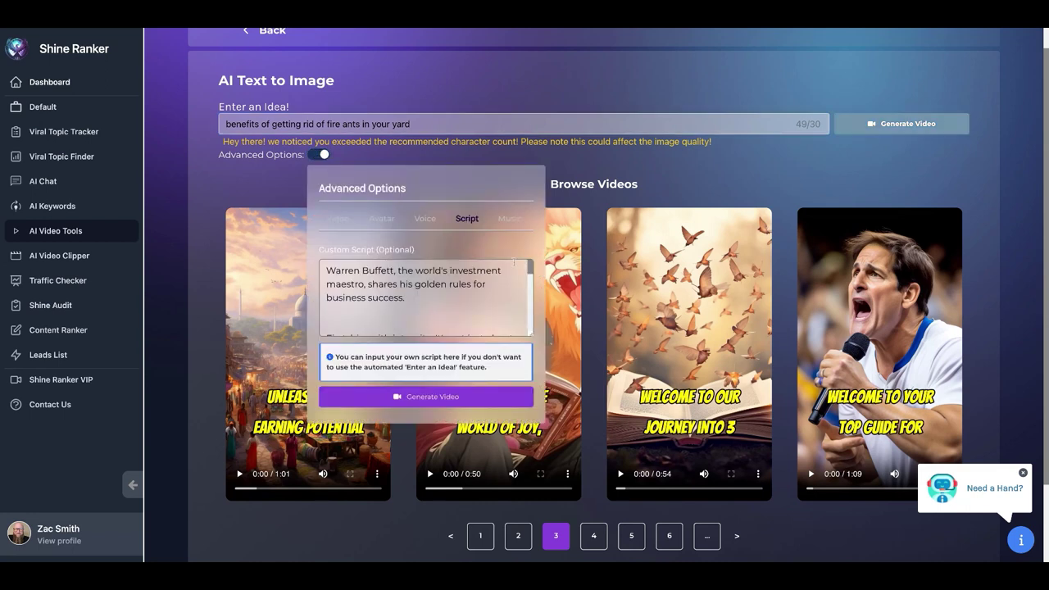
{"action": "left_click", "coordinate": [337, 219]}
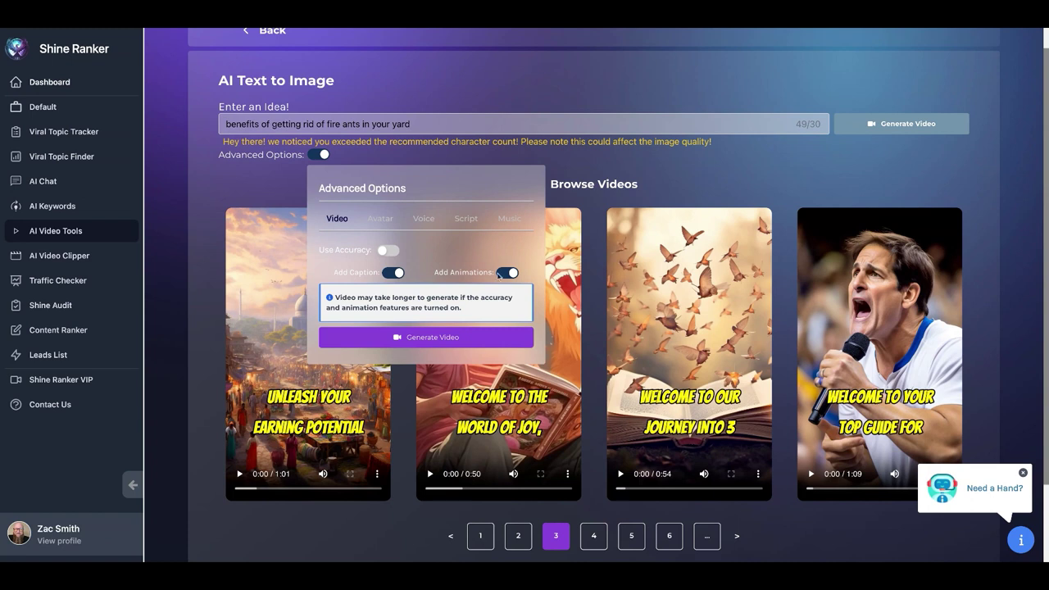
{"action": "left_click", "coordinate": [390, 251]}
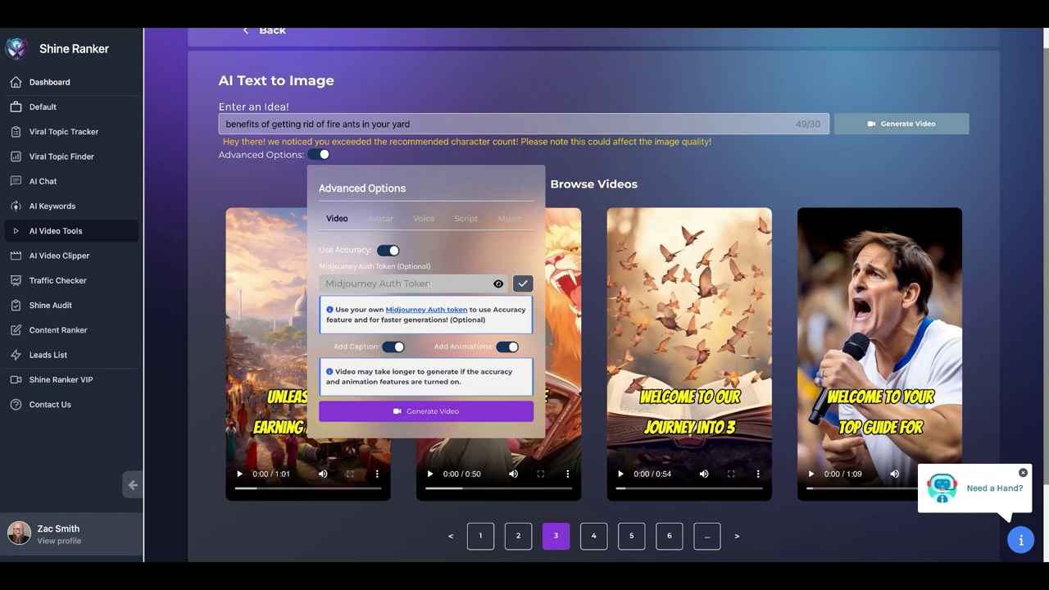
{"action": "left_click", "coordinate": [388, 256]}
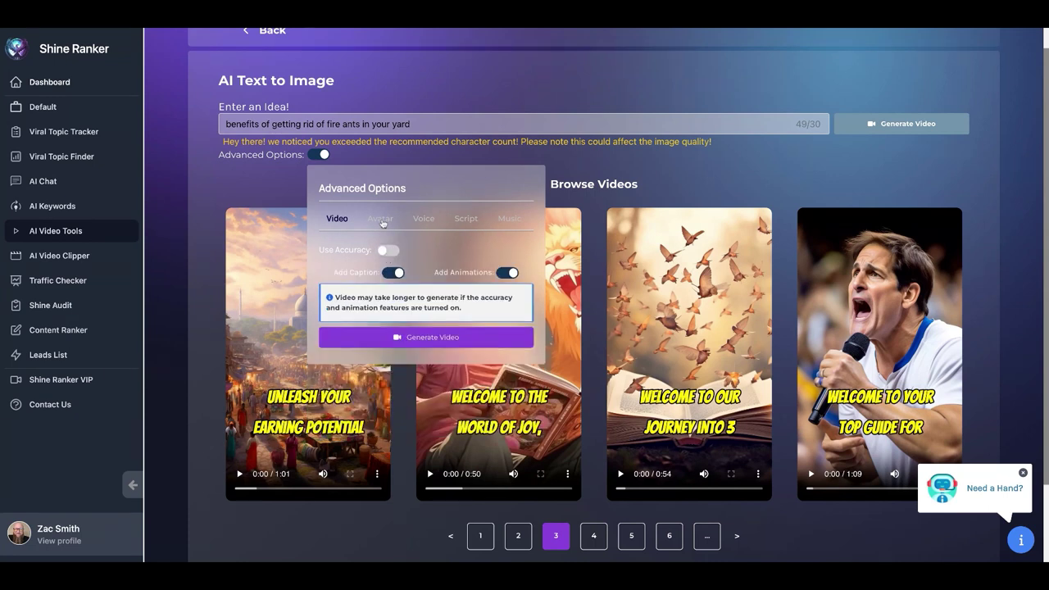
{"action": "left_click", "coordinate": [381, 222]}
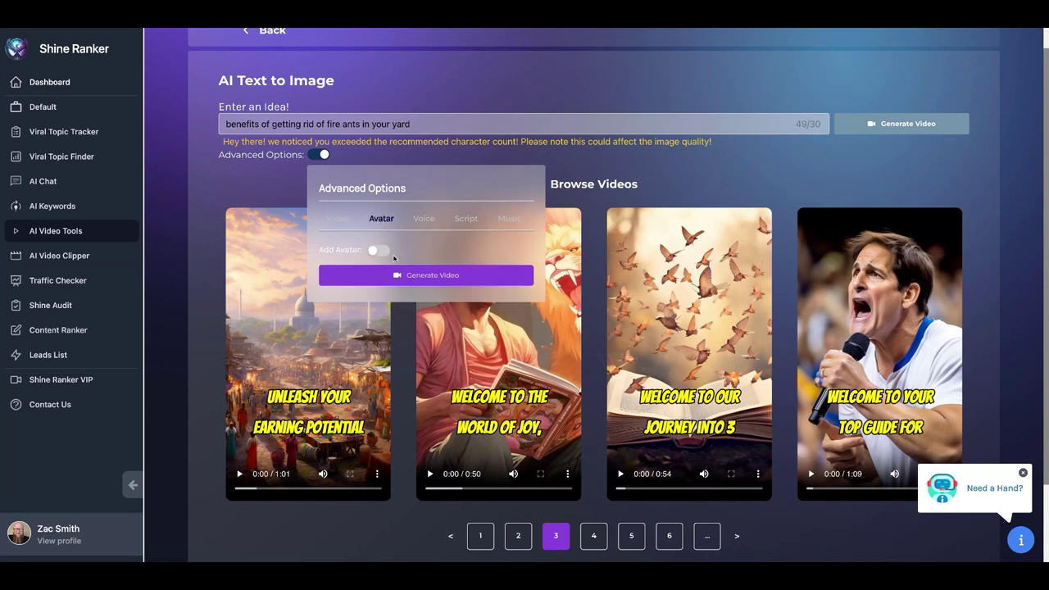
{"action": "left_click", "coordinate": [378, 251]}
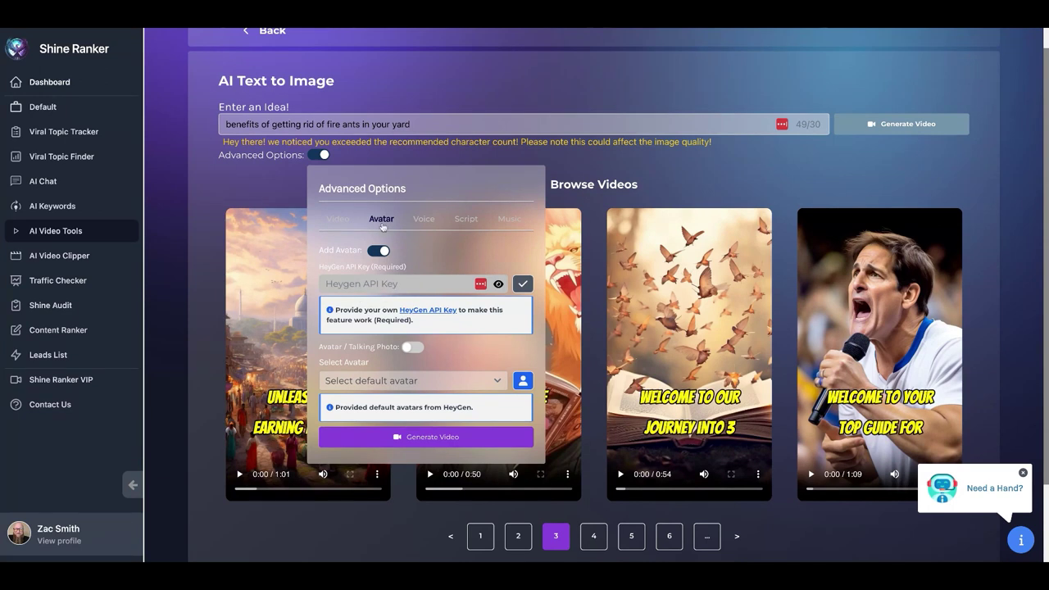
Step: Turn Add Avatar off, leave custom voice off, and choose Bella as the voice model
{"action": "left_click", "coordinate": [376, 252]}
{"action": "left_click", "coordinate": [424, 219]}
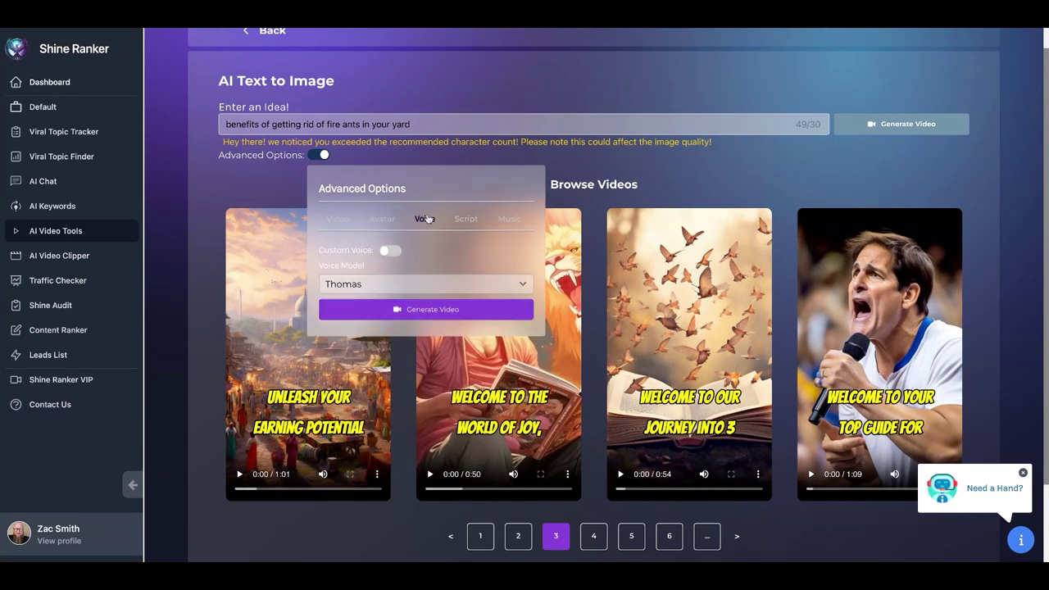
{"action": "left_click", "coordinate": [390, 250]}
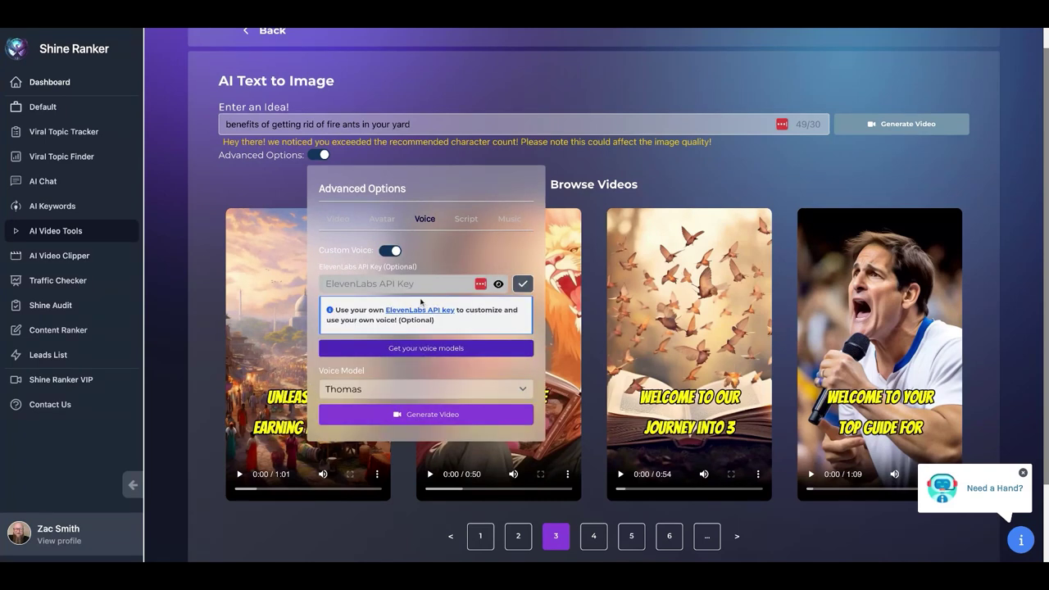
{"action": "left_click", "coordinate": [387, 251]}
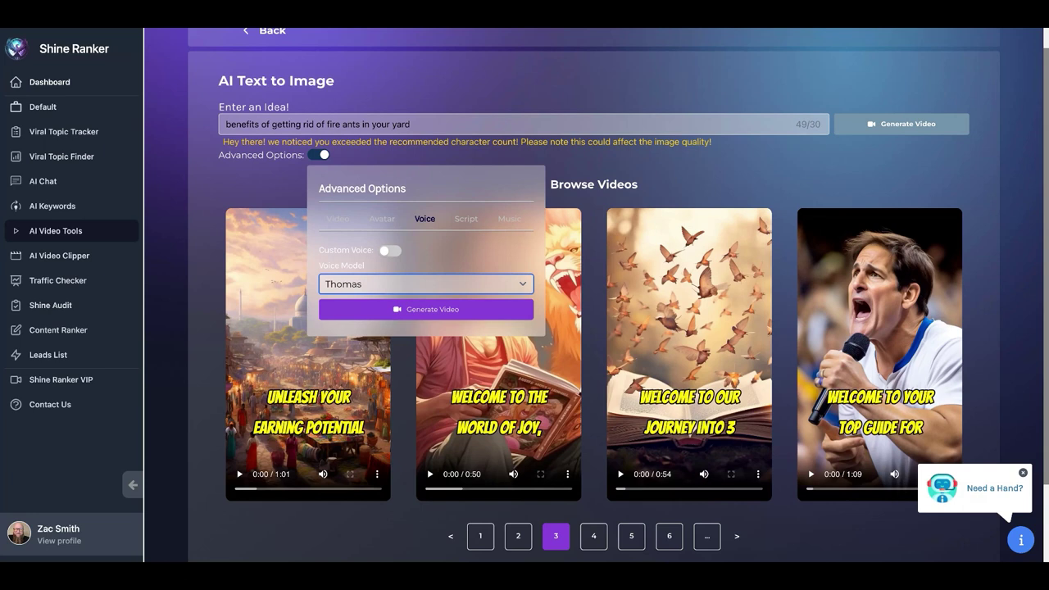
{"action": "key", "text": "b"}
Step: Set the background music track to My Universe
{"action": "left_click", "coordinate": [514, 222]}
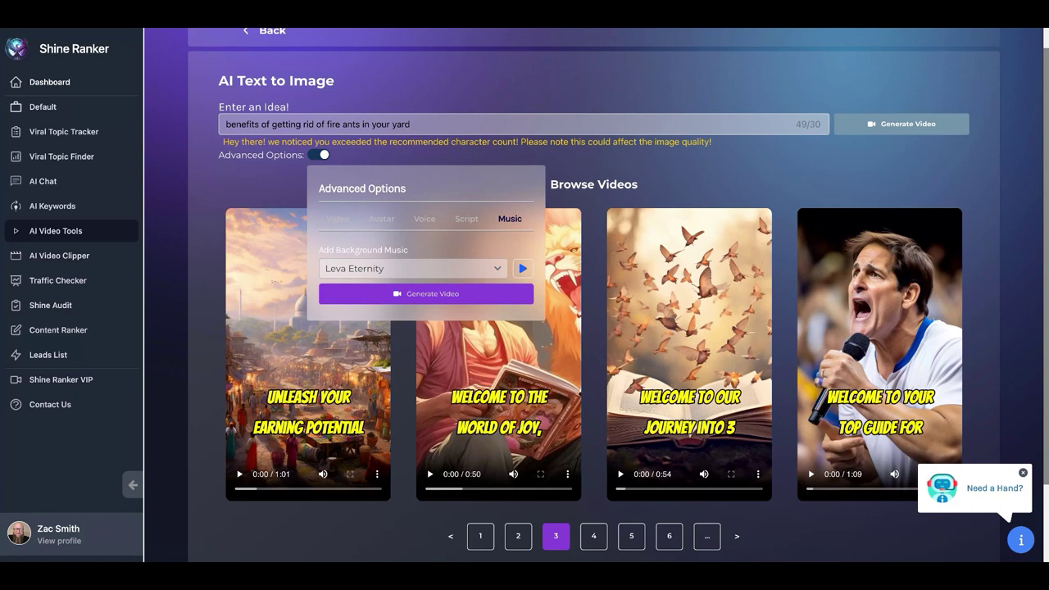
{"action": "left_click", "coordinate": [499, 271]}
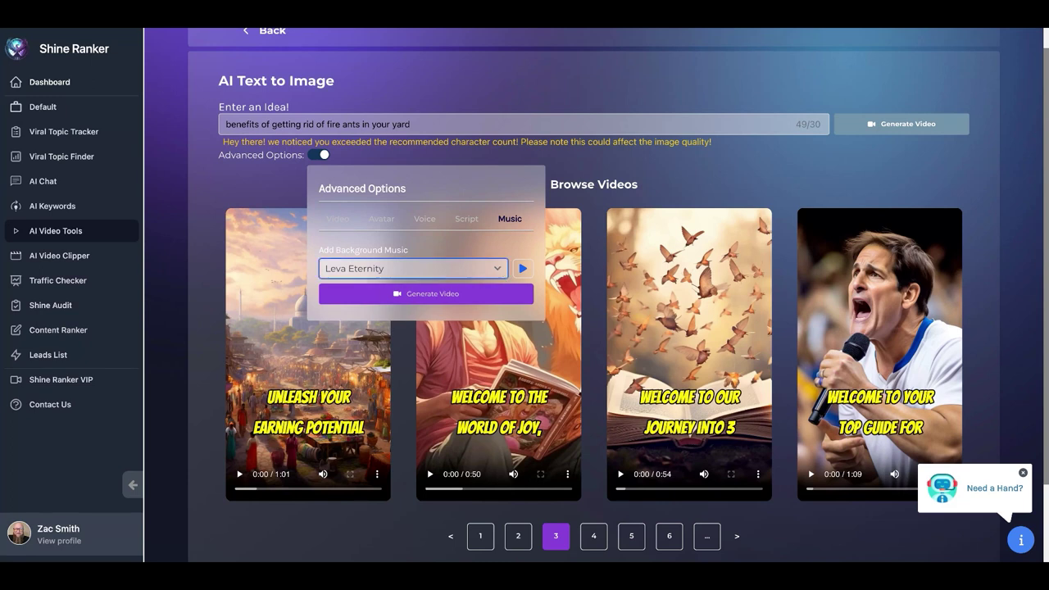
{"action": "key", "text": "Down"}
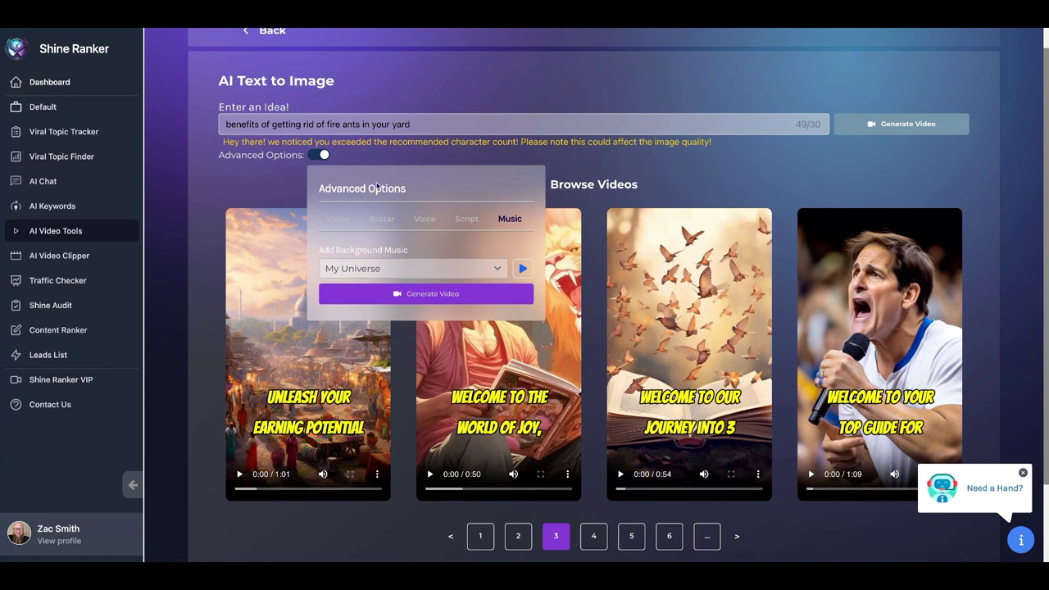
Step: Hide Advanced Options, play and pause the first sample video, then show the Script options
{"action": "left_click", "coordinate": [319, 155]}
{"action": "mouse_move", "coordinate": [308, 352]}
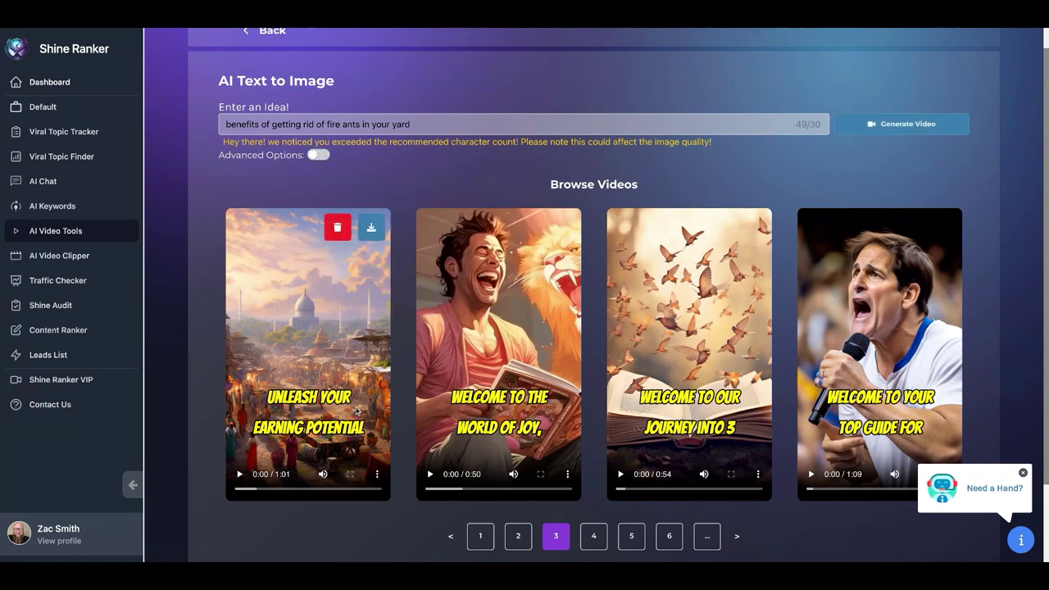
{"action": "left_click", "coordinate": [240, 475]}
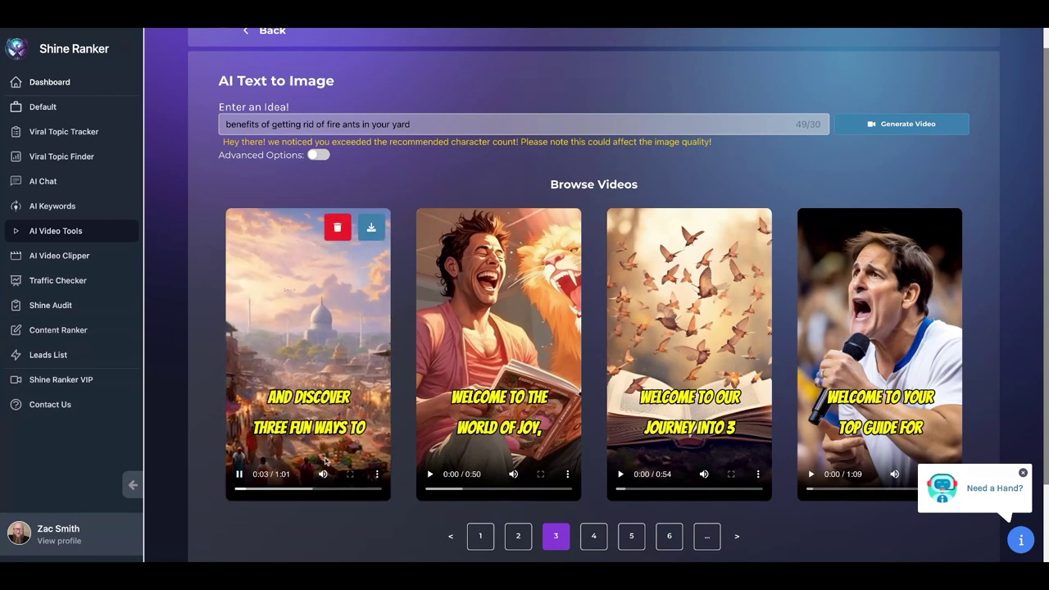
{"action": "left_click", "coordinate": [241, 474]}
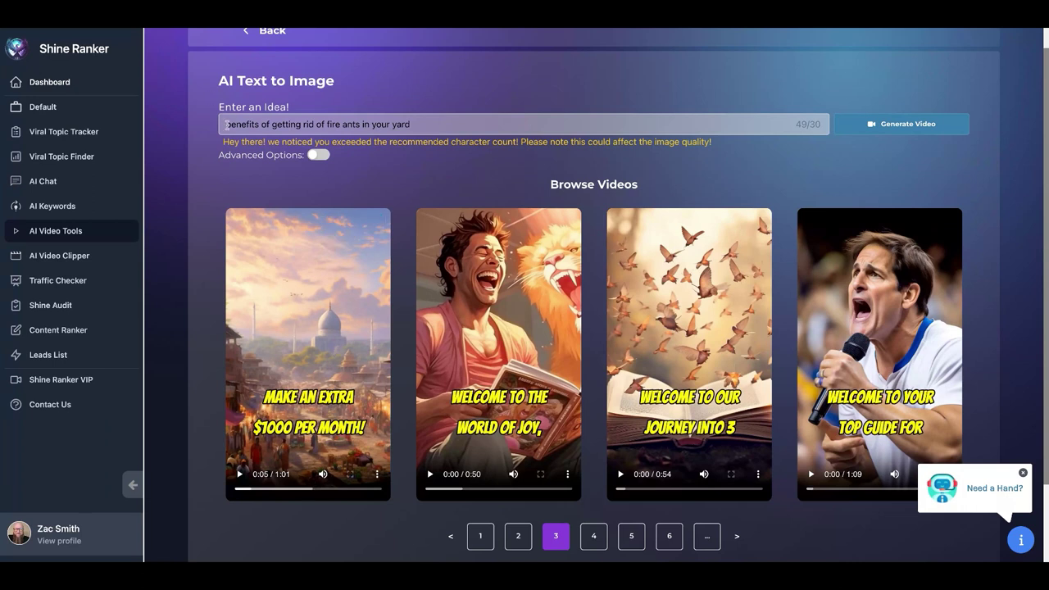
{"action": "left_click", "coordinate": [327, 156]}
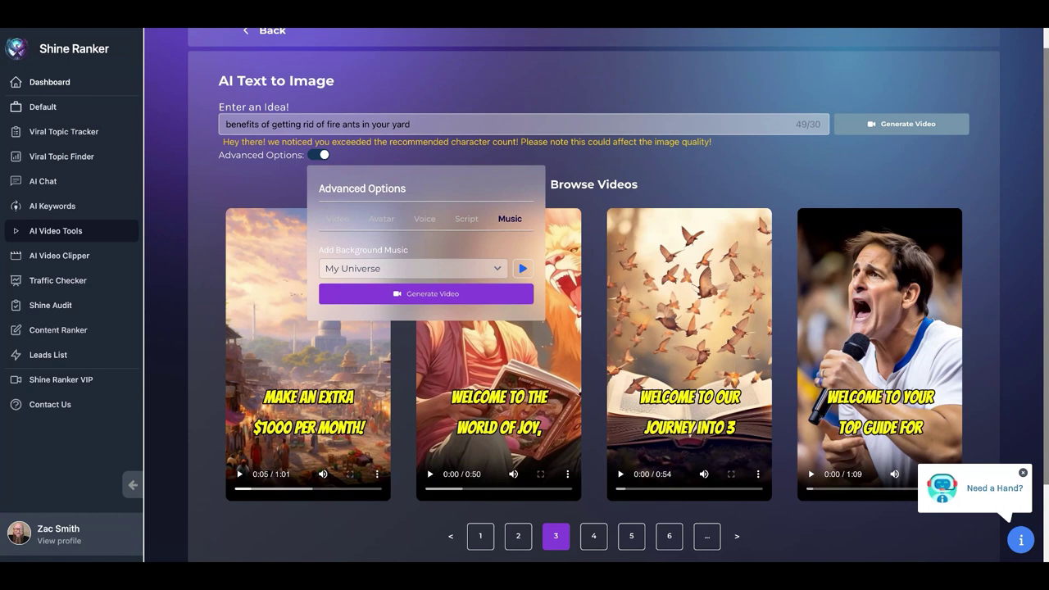
{"action": "left_click", "coordinate": [467, 219]}
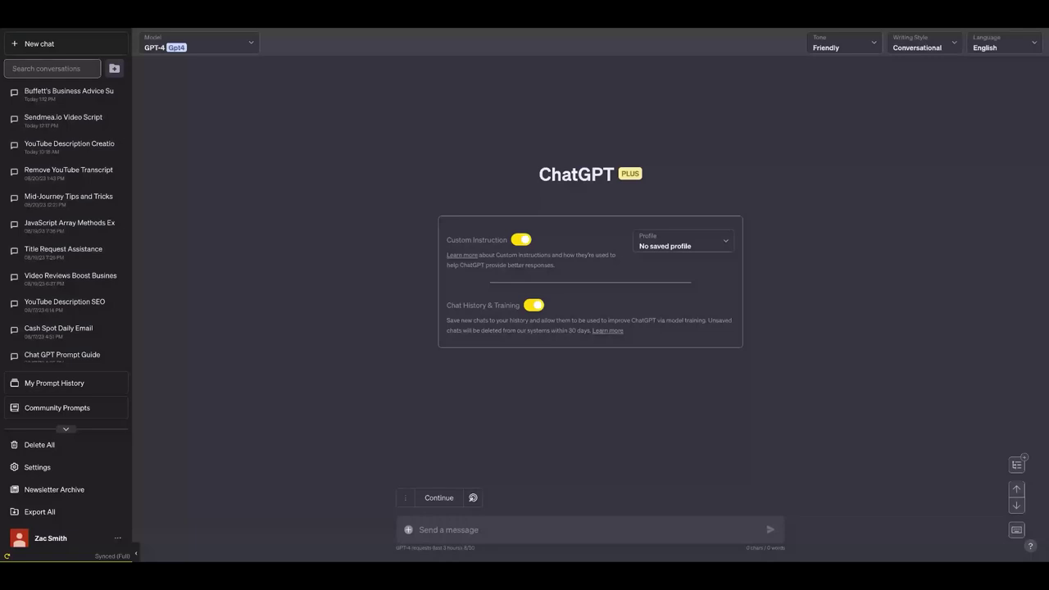
Step: Ask ChatGPT, as a lawn and yard professional, for a paragraph on the benefits of removing fire ants
{"action": "left_click", "coordinate": [485, 530]}
{"action": "type", "text": "You."}
{"action": "type", "text": "are"}
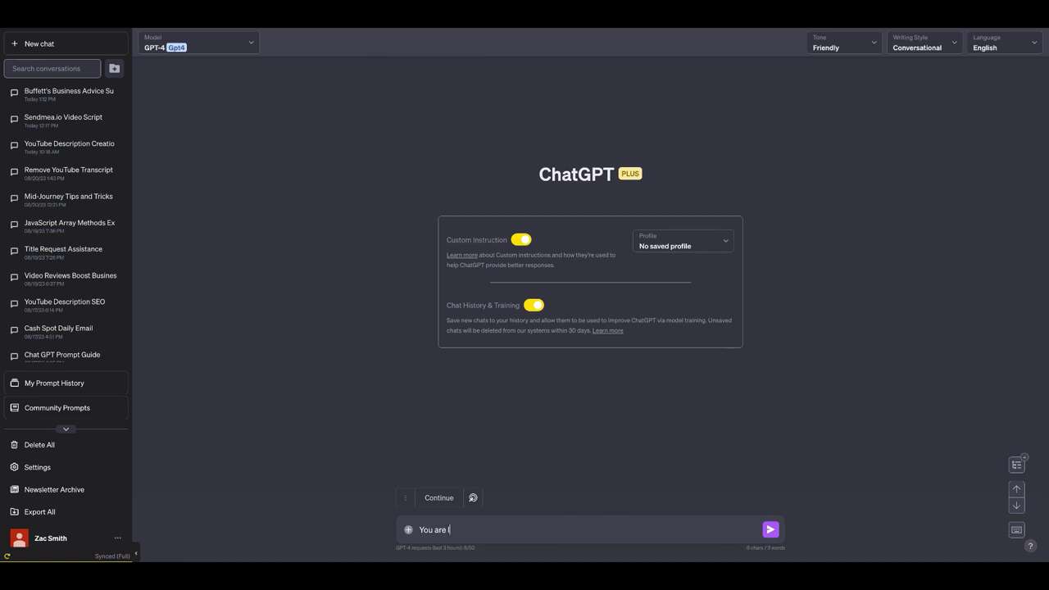
{"action": "type", "text": "law"}
{"action": "type", "text": "chat and a"}
{"action": "type", "text": "yard professional. I would like a paragrp"}
{"action": "key", "text": "BackSpace"}
{"action": "type", "text": "aph on  the w"}
{"action": "key", "text": "BackSpace"}
{"action": "type", "text": "benefits"}
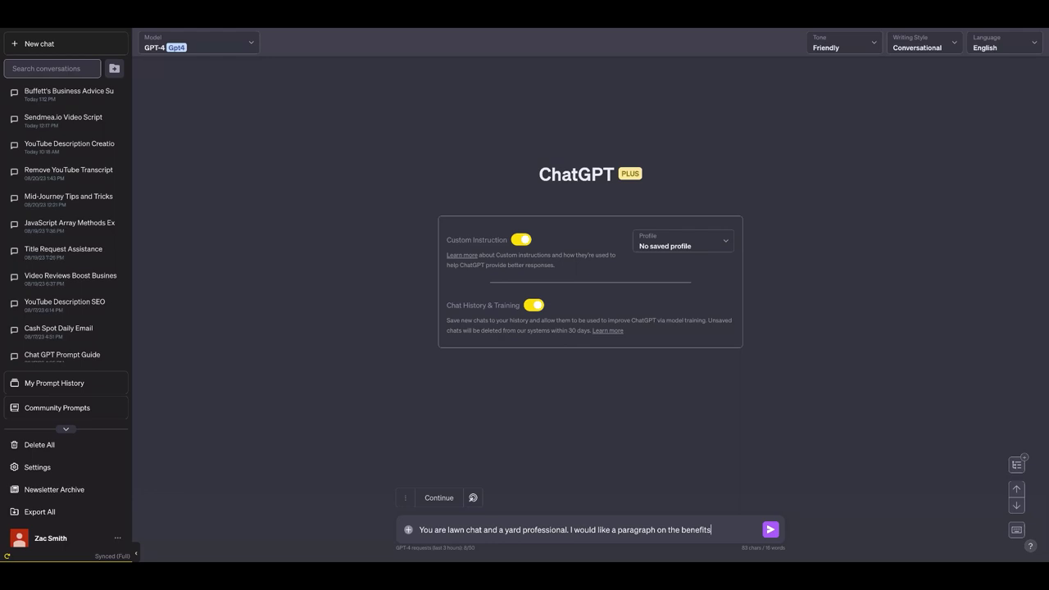
{"action": "type", "text": " o"}
{"action": "type", "text": "f pr"}
{"action": "key", "text": "BackSpace"}
{"action": "key", "text": "BackSpace"}
{"action": "type", "text": "remove fire ants"}
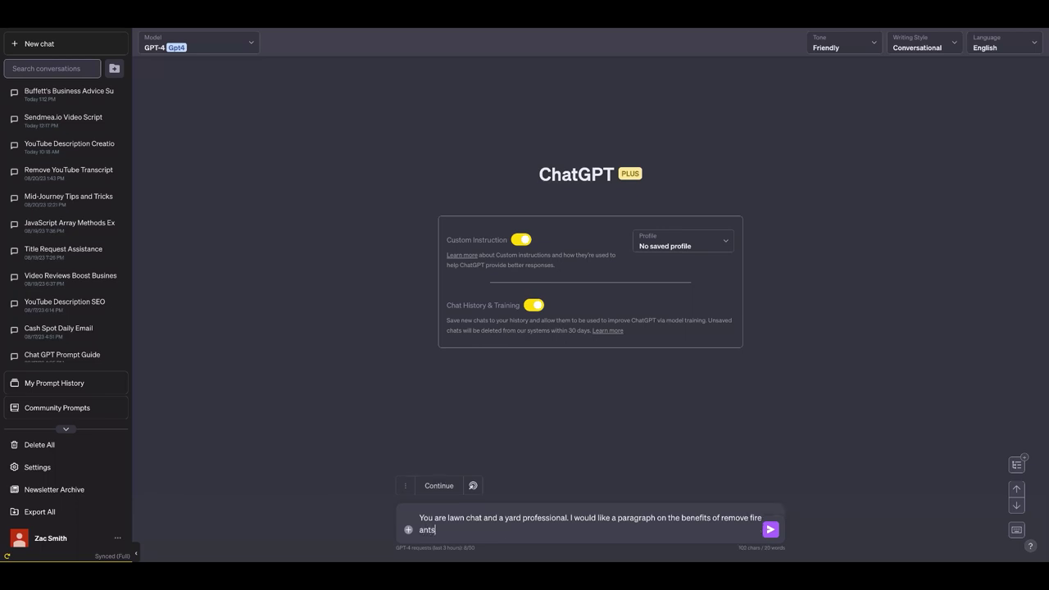
{"action": "type", "text": " from your lawn."}
{"action": "key", "text": "Return"}
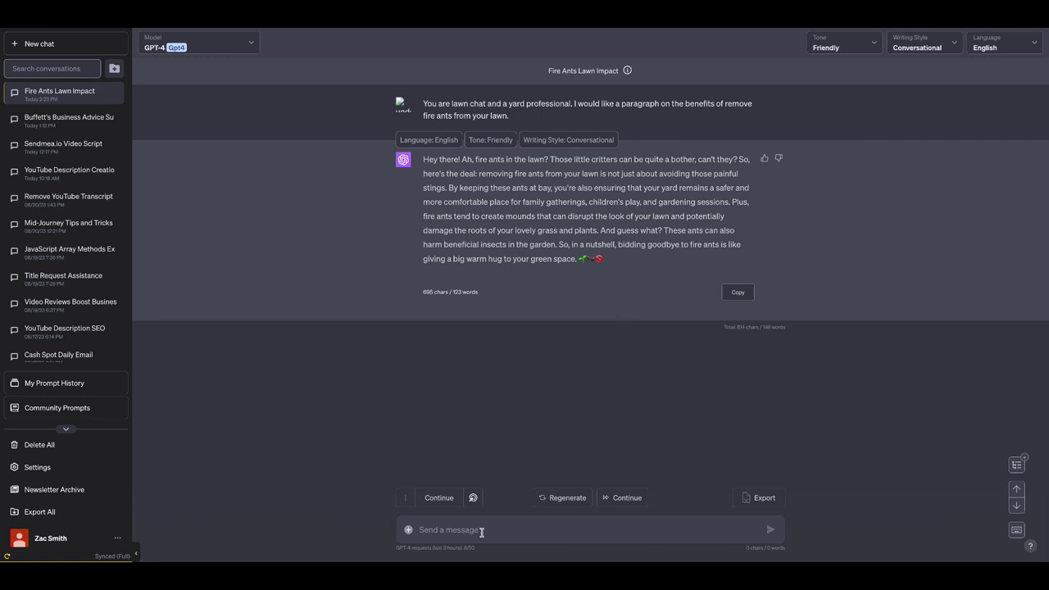
Step: Request a 50-second video short script based on the fire-ant article
{"action": "type", "text": "Generate me a 50 second"}
{"action": "type", "text": " video short script "}
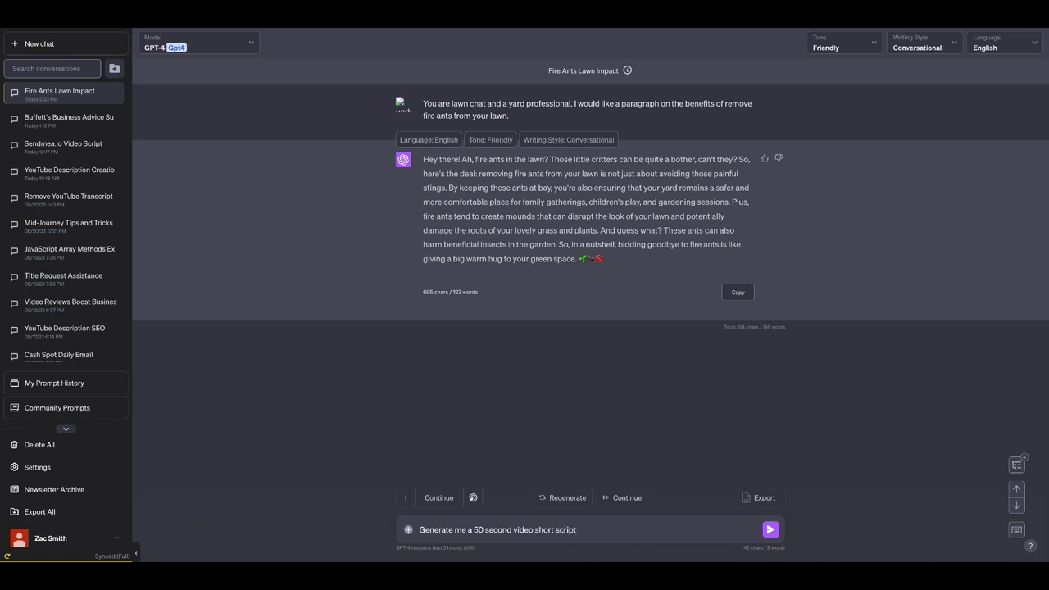
{"action": "type", "text": "on this"}
{"action": "type", "text": " article."}
{"action": "key", "text": "Return"}
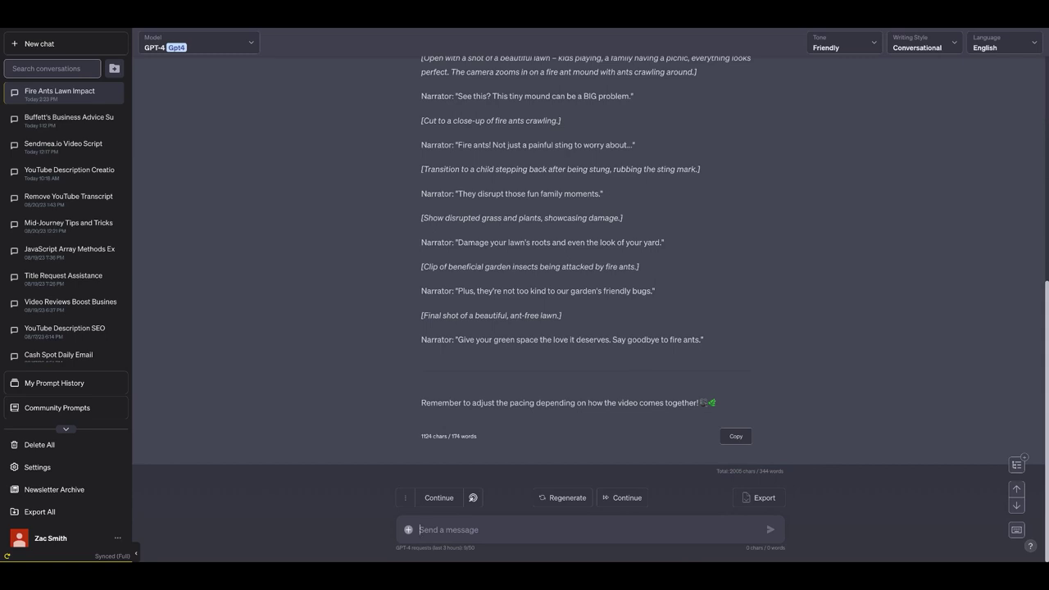
Step: Request a final line telling viewers to check the description and contact us for a free fire-ant removal quote
{"action": "type", "text": "Add "}
{"action": "type", "text": "one last line that says check the descr"}
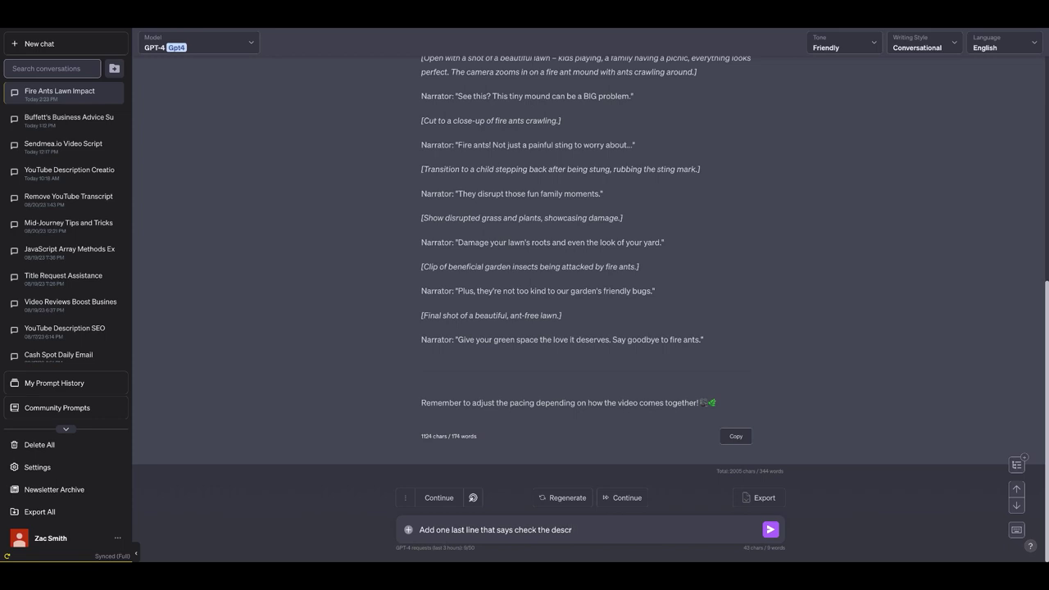
{"action": "type", "text": "iption for the contact us to get a free qu"}
{"action": "type", "text": "ote to remove those"}
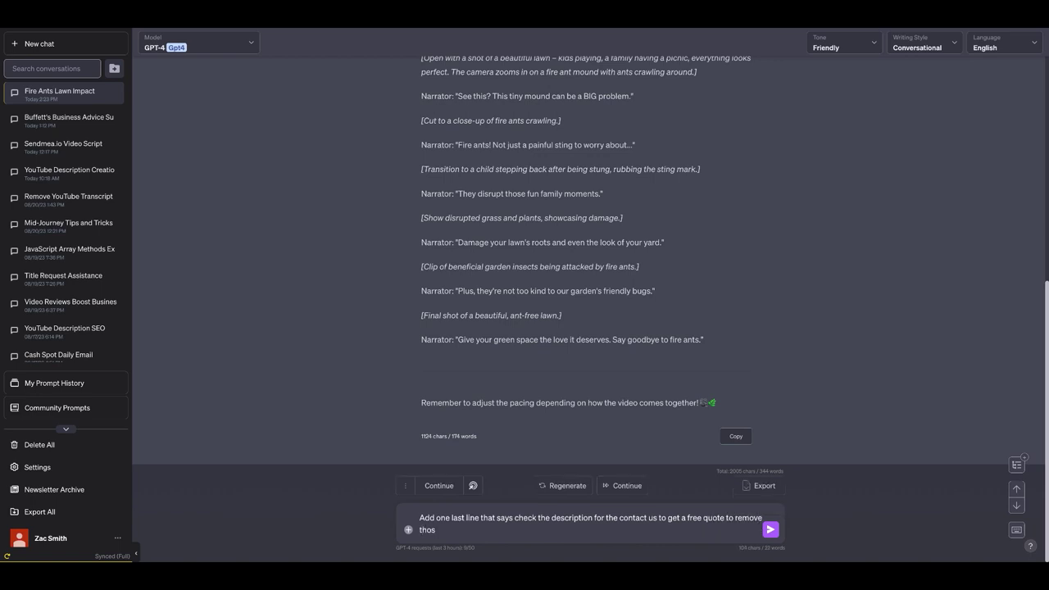
{"action": "type", "text": " fire ants."}
{"action": "key", "text": "Return"}
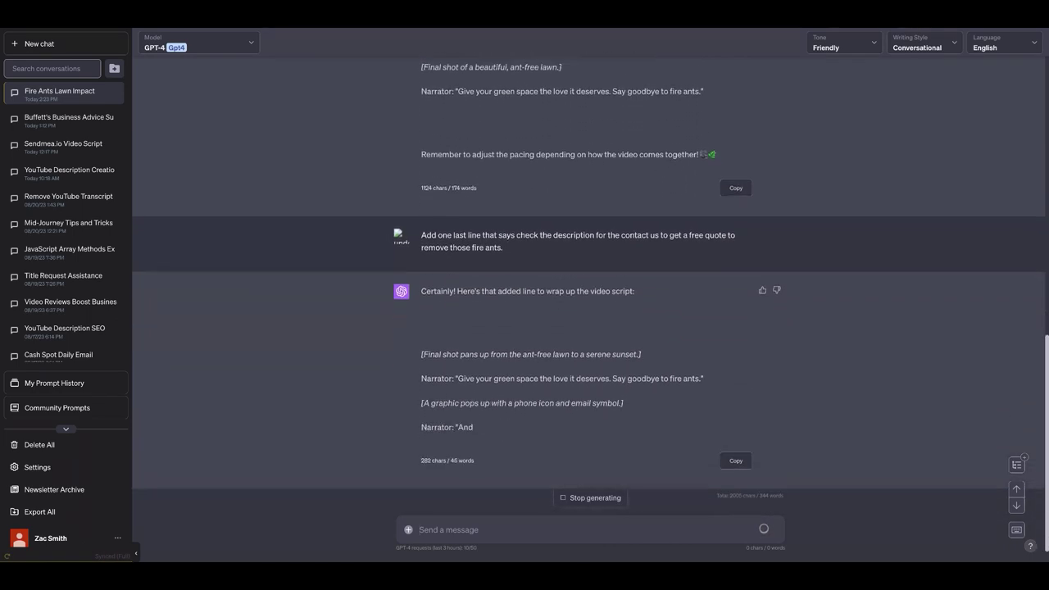
{"action": "scroll", "coordinate": [459, 278], "scroll_direction": "up", "scroll_amount": 5}
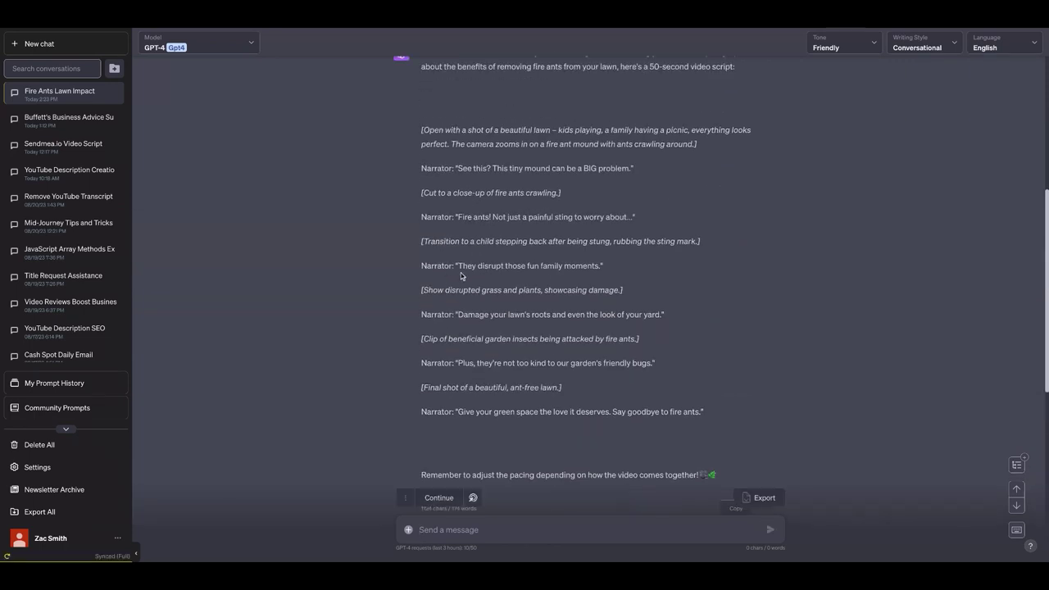
{"action": "scroll", "coordinate": [491, 282], "scroll_direction": "down", "scroll_amount": 10}
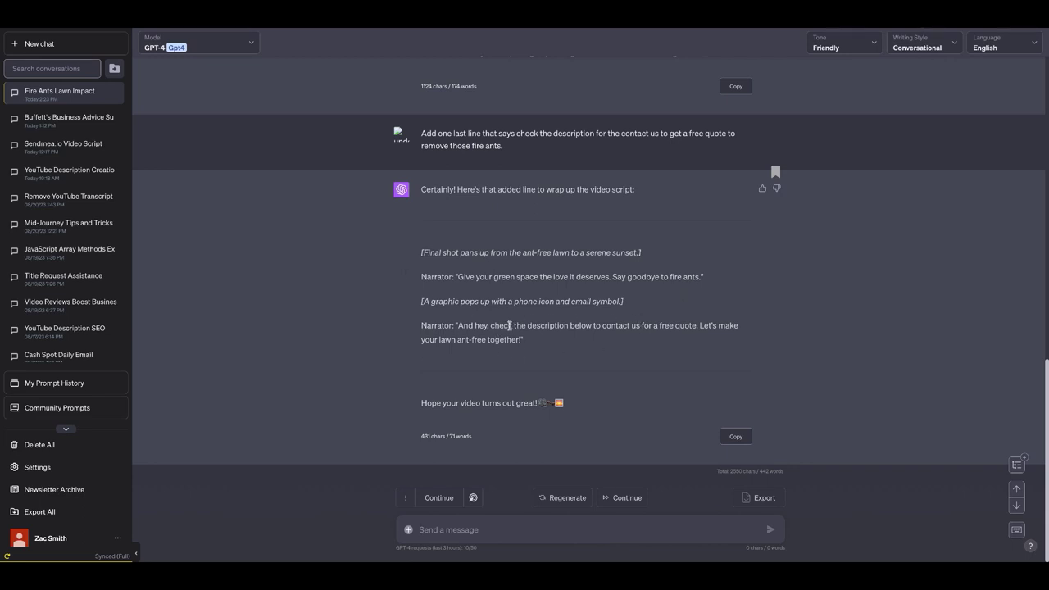
{"action": "scroll", "coordinate": [465, 197], "scroll_direction": "up", "scroll_amount": 3}
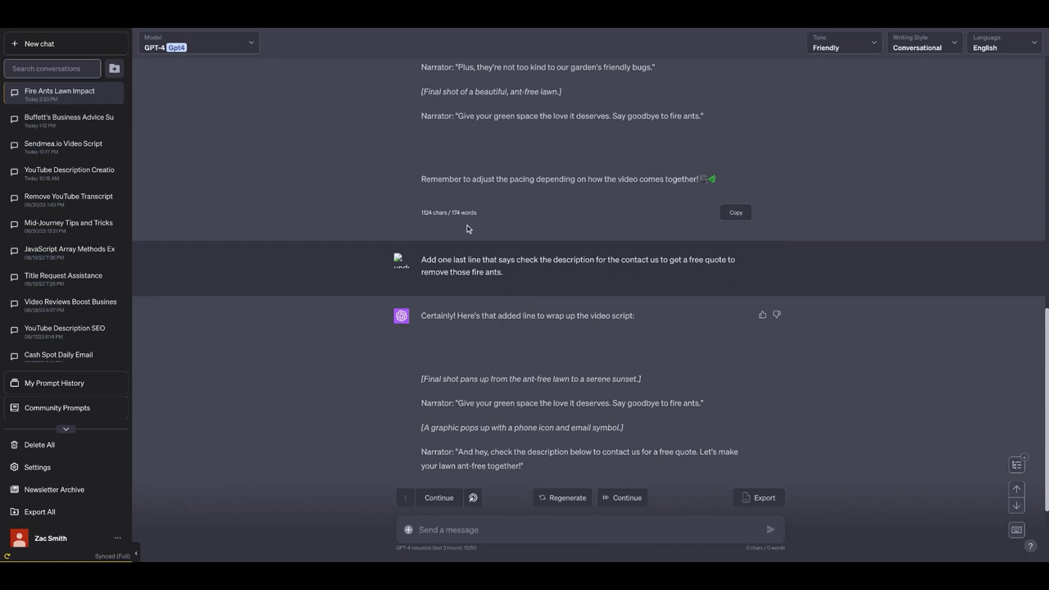
Step: Ask ChatGPT to make everything one single script with the exact content
{"action": "scroll", "coordinate": [442, 257], "scroll_direction": "up", "scroll_amount": 1}
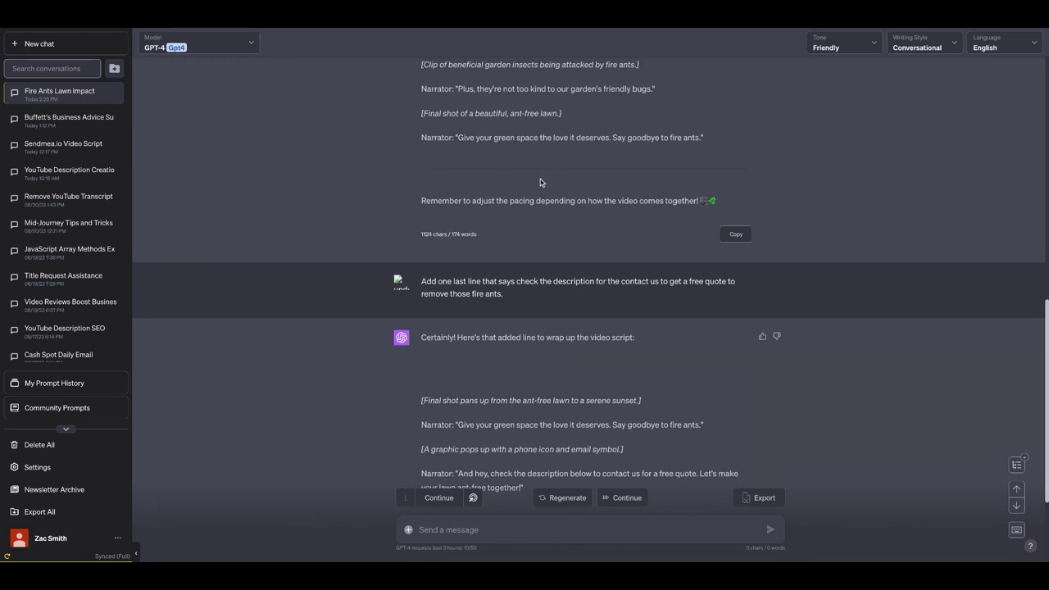
{"action": "scroll", "coordinate": [540, 184], "scroll_direction": "up", "scroll_amount": 1}
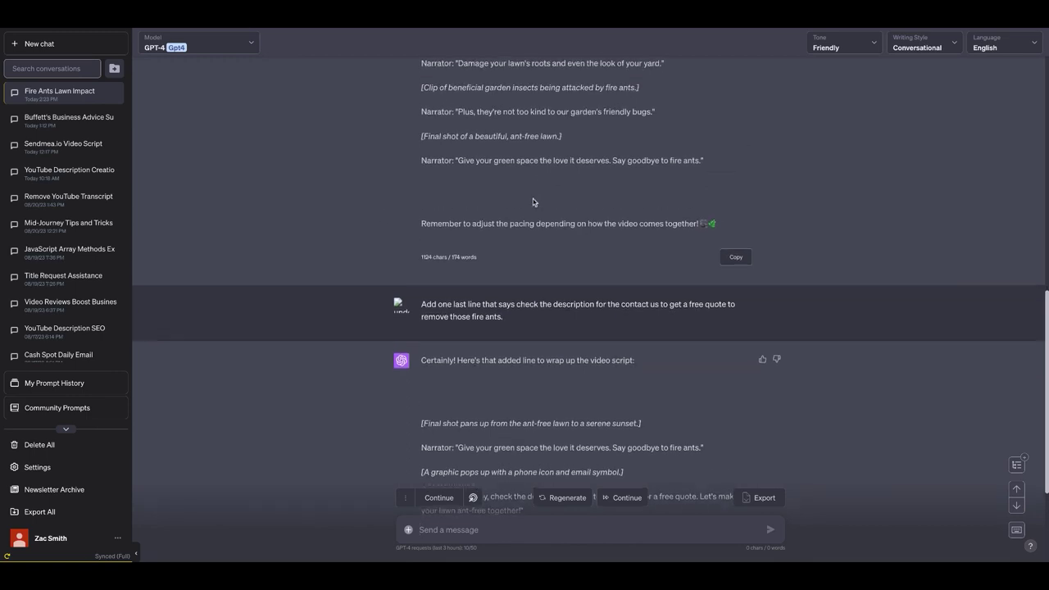
{"action": "scroll", "coordinate": [541, 198], "scroll_direction": "down", "scroll_amount": 5}
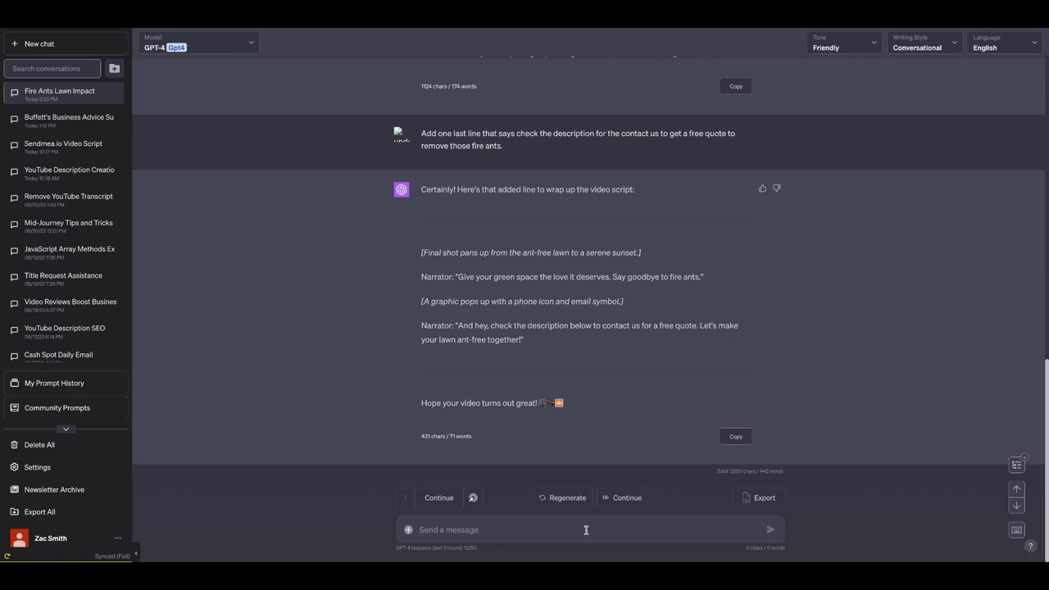
{"action": "type", "text": "Please make this one single script wi"}
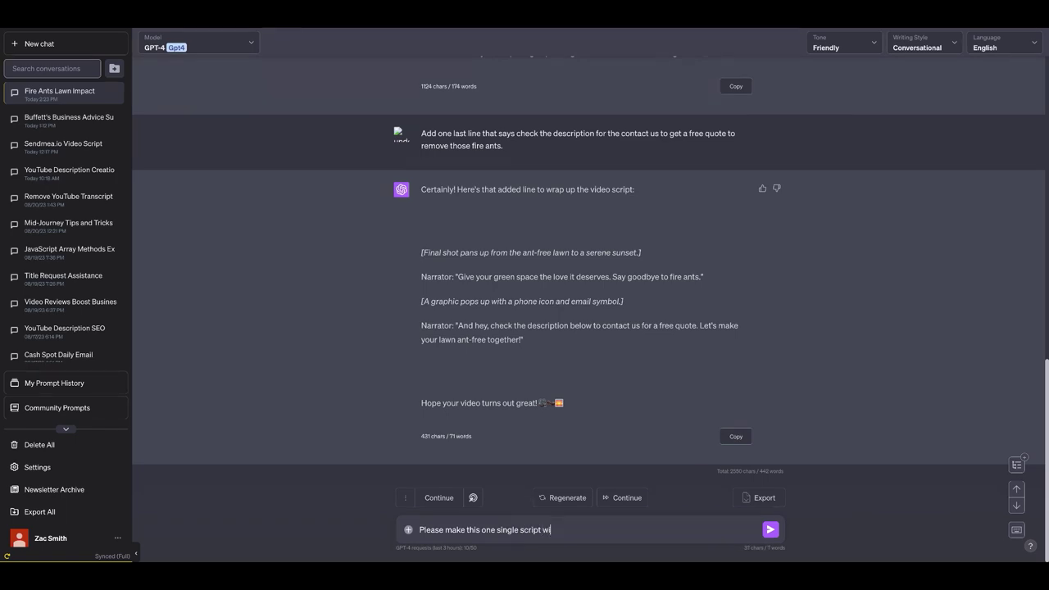
{"action": "type", "text": "th the exa"}
{"action": "type", "text": "ct content."}
{"action": "key", "text": "Return"}
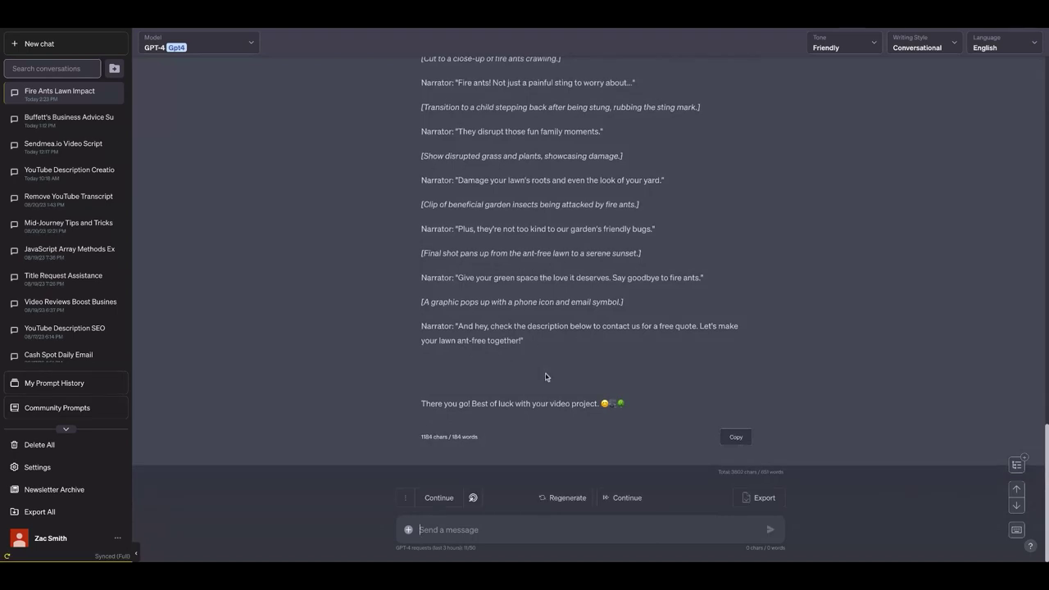
Step: Drag-select the merged fire-ant script text from the free-quote line up to the opening
{"action": "mouse_move", "coordinate": [535, 343]}
{"action": "left_mouse_down"}
{"action": "mouse_move", "coordinate": [419, 99]}
{"action": "mouse_move", "coordinate": [421, 133]}
{"action": "left_mouse_up"}
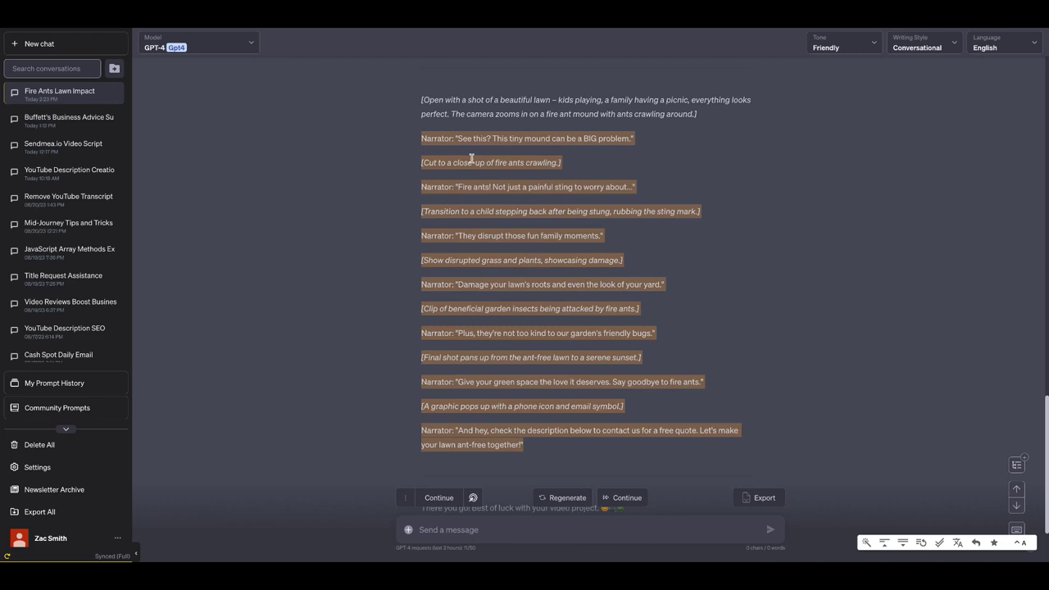
Step: Clear the old fire-ant idea text from the Enter an Idea field
{"action": "left_click", "coordinate": [671, 168]}
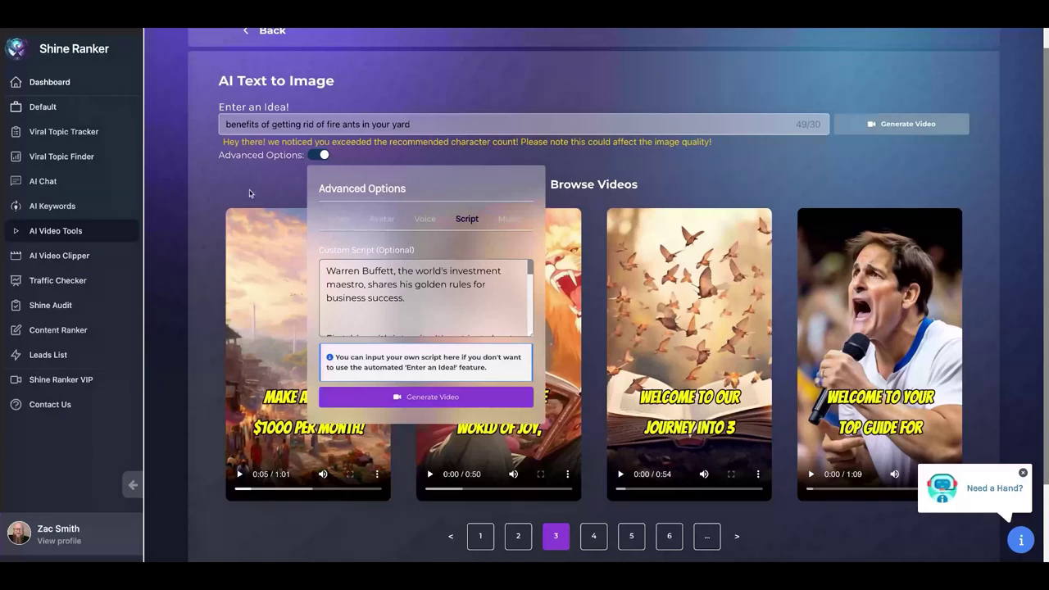
{"action": "triple_click", "coordinate": [263, 124]}
{"action": "key", "text": "BackSpace"}
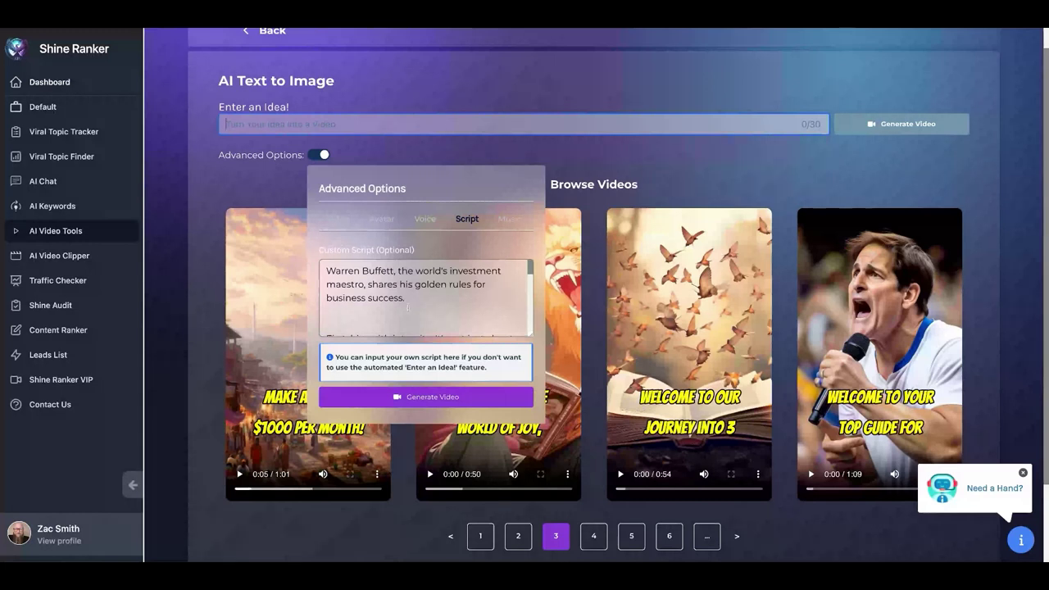
Step: Put the cursor in the Custom Script field to start replacing the Warren Buffett script
{"action": "scroll", "coordinate": [417, 309], "scroll_direction": "down", "scroll_amount": 5}
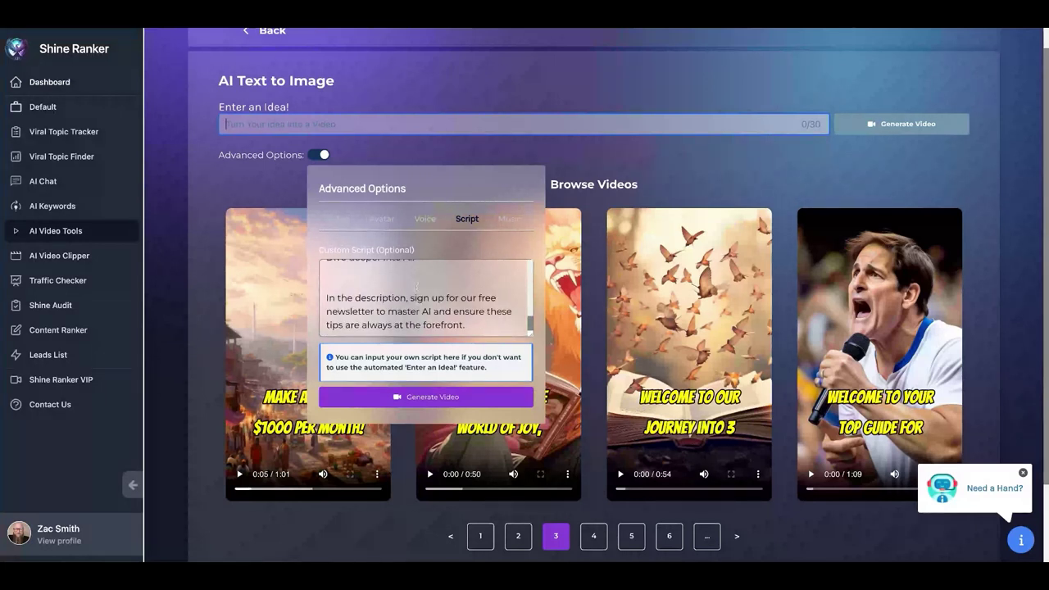
{"action": "scroll", "coordinate": [416, 297], "scroll_direction": "down", "scroll_amount": 1}
{"action": "scroll", "coordinate": [443, 328], "scroll_direction": "up", "scroll_amount": 2}
{"action": "left_click", "coordinate": [471, 350]}
{"action": "scroll", "coordinate": [471, 350], "scroll_direction": "up", "scroll_amount": 5}
{"action": "scroll", "coordinate": [429, 312], "scroll_direction": "down", "scroll_amount": 5}
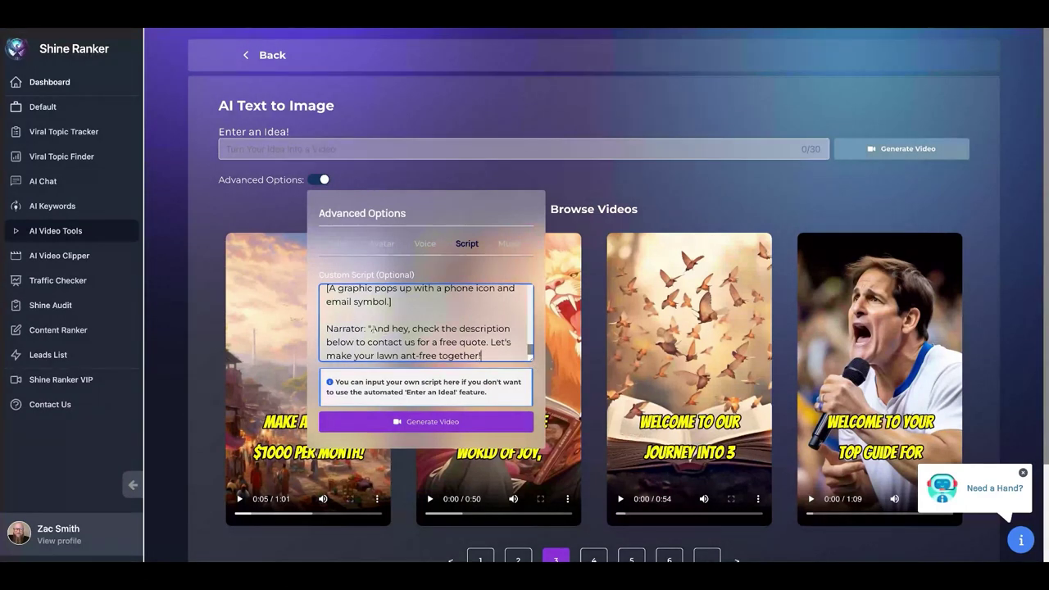
Step: Strip the Narrator label and trailing quote from the script's closing line
{"action": "key", "text": "BackSpace"}
{"action": "left_click_drag", "start_coordinate": [326, 328], "coordinate": [370, 328]}
{"action": "key", "text": "BackSpace"}
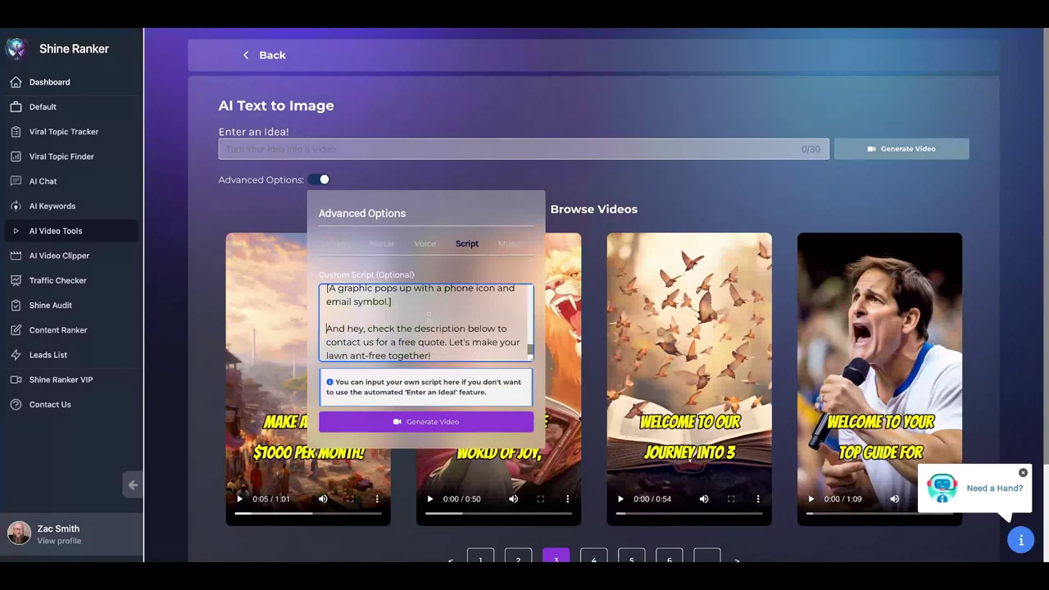
{"action": "key", "text": "shift+ctrl+End"}
{"action": "key", "text": "BackSpace"}
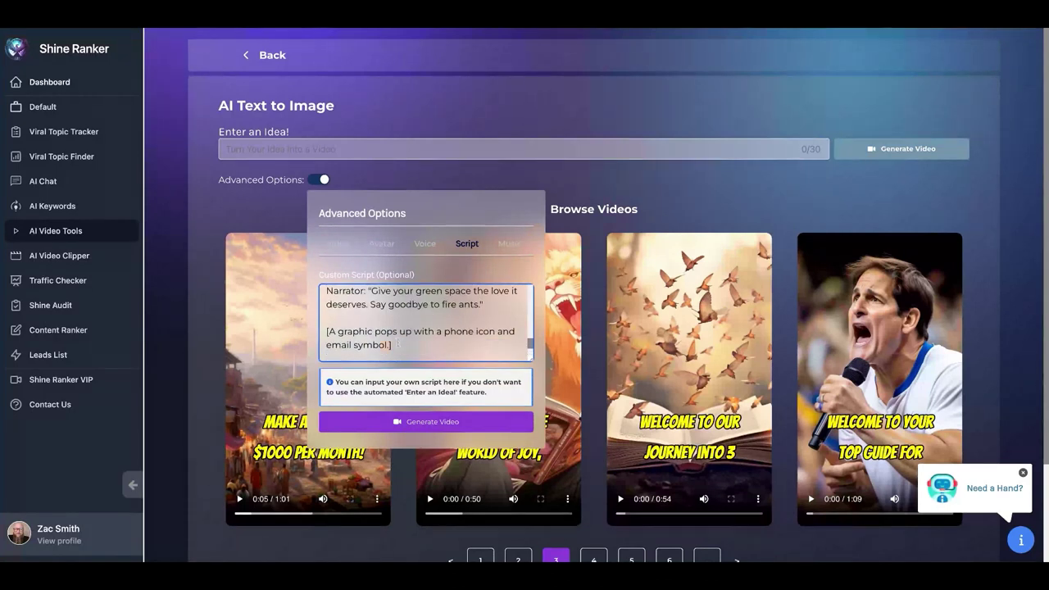
{"action": "key", "text": "ctrl+z"}
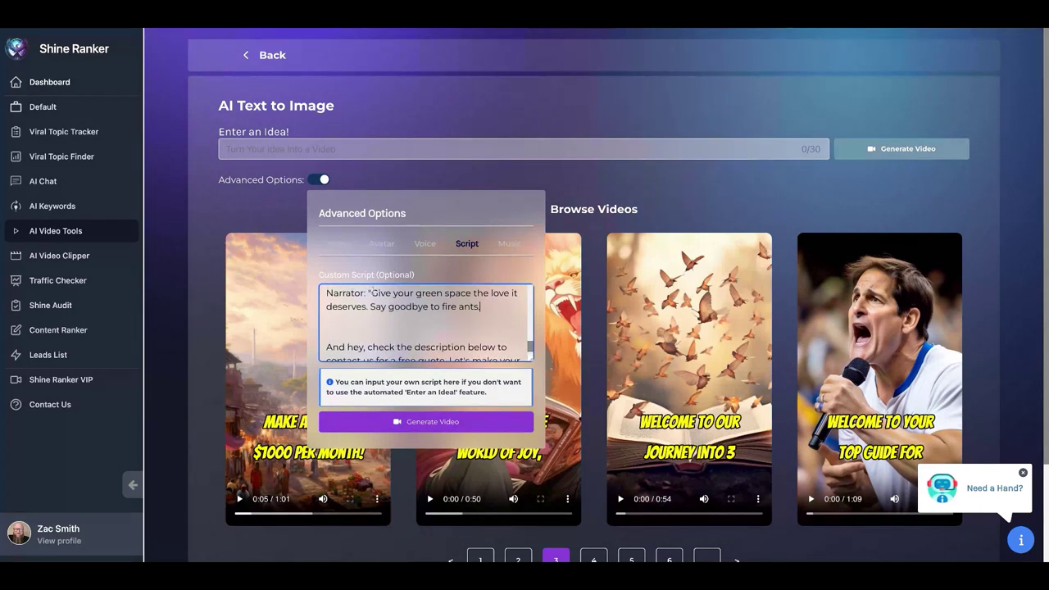
{"action": "key", "text": "ctrl+z"}
{"action": "key", "text": "ctrl+z"}
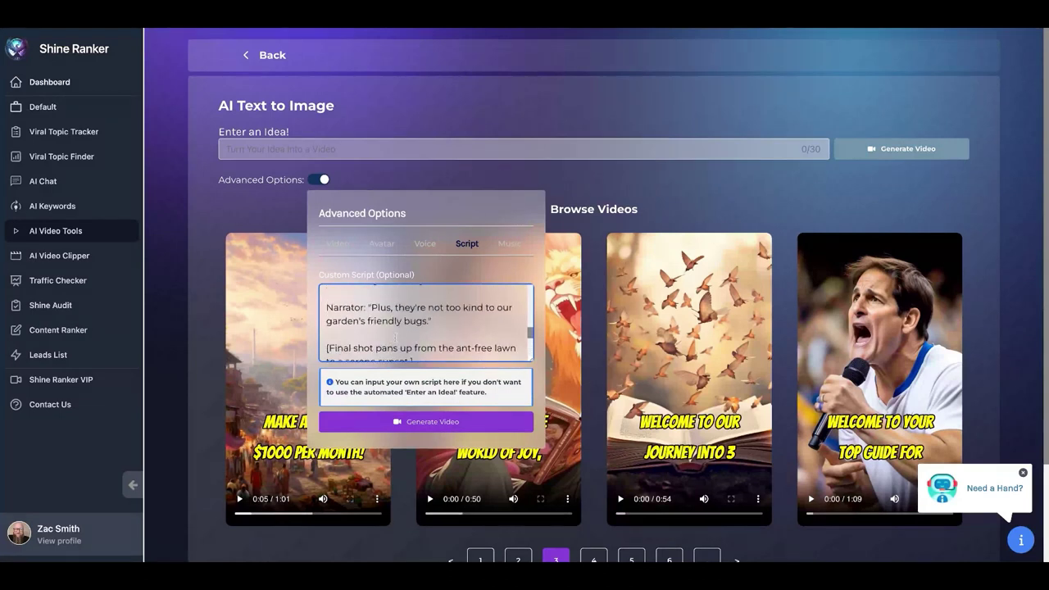
{"action": "scroll", "coordinate": [396, 337], "scroll_direction": "down", "scroll_amount": 1}
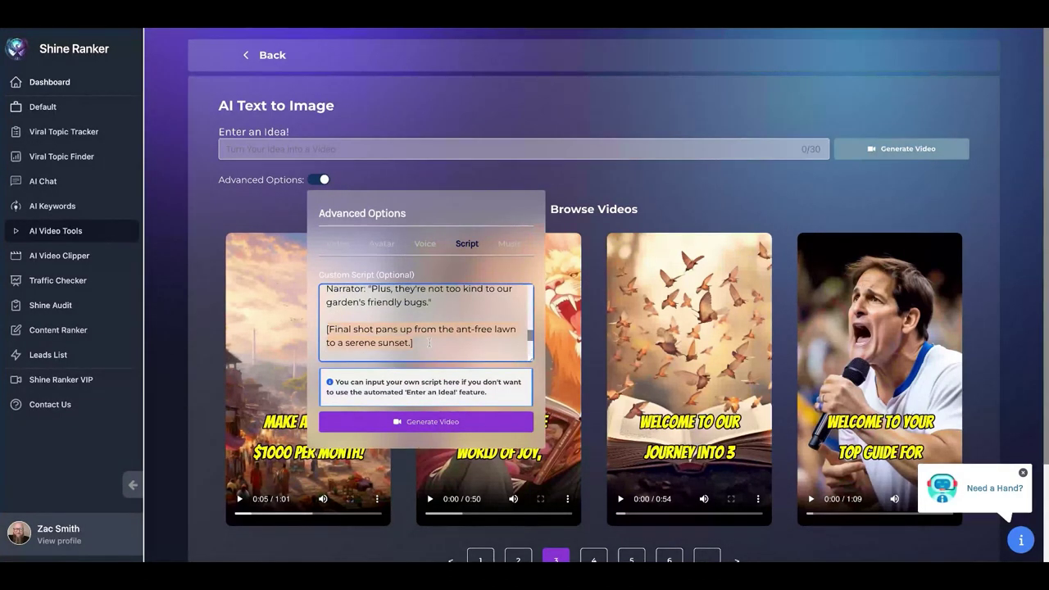
{"action": "key", "text": "ctrl+y"}
{"action": "key", "text": "ctrl+y"}
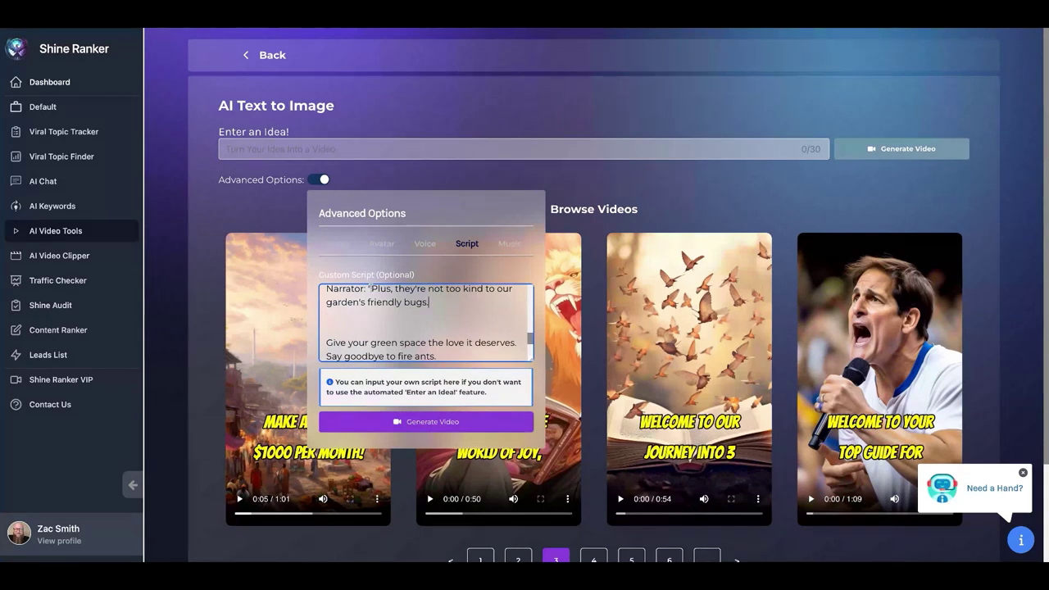
{"action": "key", "text": "ctrl+z"}
{"action": "key", "text": "ctrl+z"}
Step: Delete the beneficial-insects scene direction from the script
{"action": "scroll", "coordinate": [410, 311], "scroll_direction": "up", "scroll_amount": 1}
{"action": "scroll", "coordinate": [432, 322], "scroll_direction": "up", "scroll_amount": 1}
{"action": "triple_click", "coordinate": [414, 309]}
{"action": "key", "text": "BackSpace"}
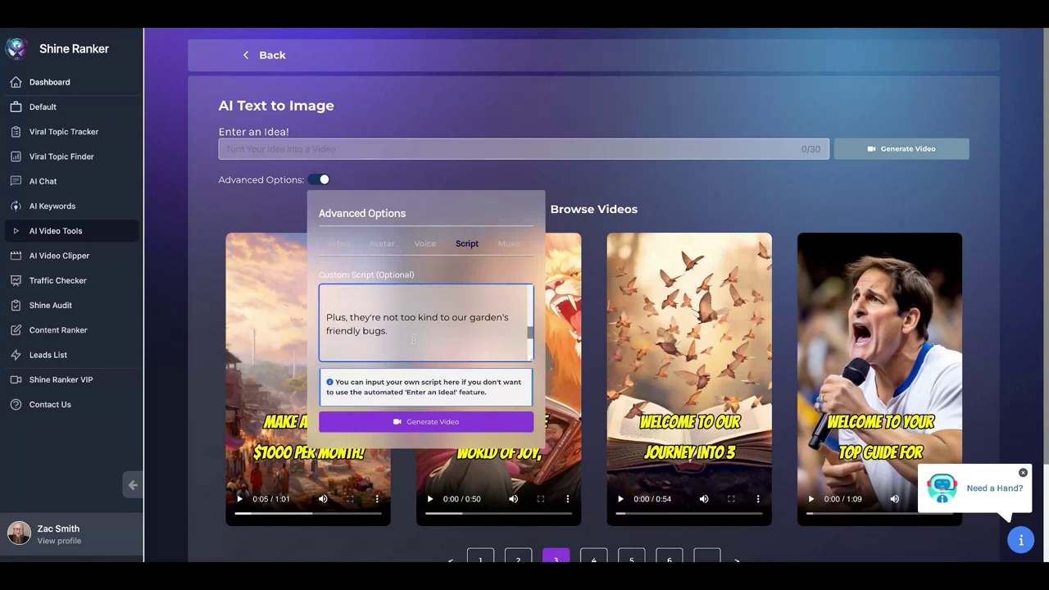
{"action": "scroll", "coordinate": [432, 336], "scroll_direction": "up", "scroll_amount": 2}
{"action": "scroll", "coordinate": [432, 344], "scroll_direction": "down", "scroll_amount": 1}
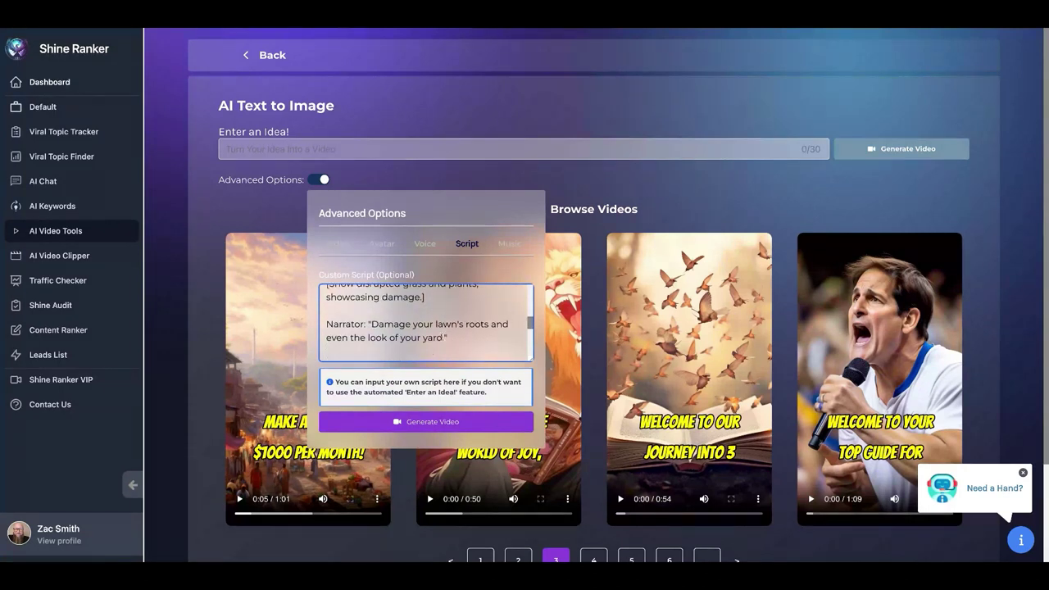
Step: Remove the lawn-damage Narrator label, disrupted-grass direction, blank line and quote after 'moments.'
{"action": "mouse_move", "coordinate": [371, 324]}
{"action": "left_mouse_down"}
{"action": "mouse_move", "coordinate": [326, 323]}
{"action": "mouse_move", "coordinate": [429, 300]}
{"action": "left_mouse_up"}
{"action": "key", "text": "BackSpace"}
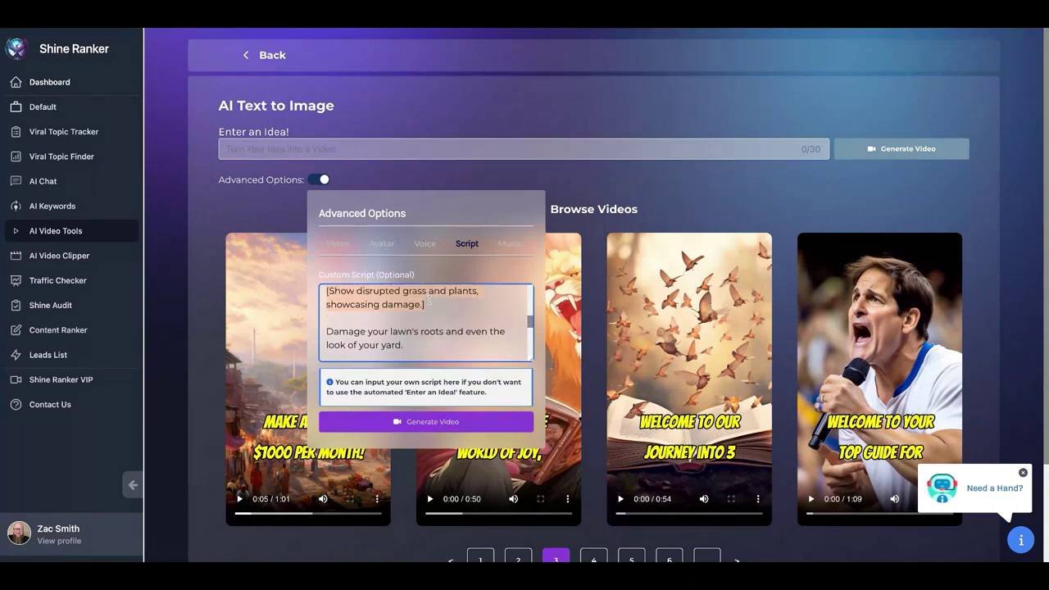
{"action": "scroll", "coordinate": [429, 300], "scroll_direction": "up", "scroll_amount": 1}
{"action": "key", "text": "BackSpace"}
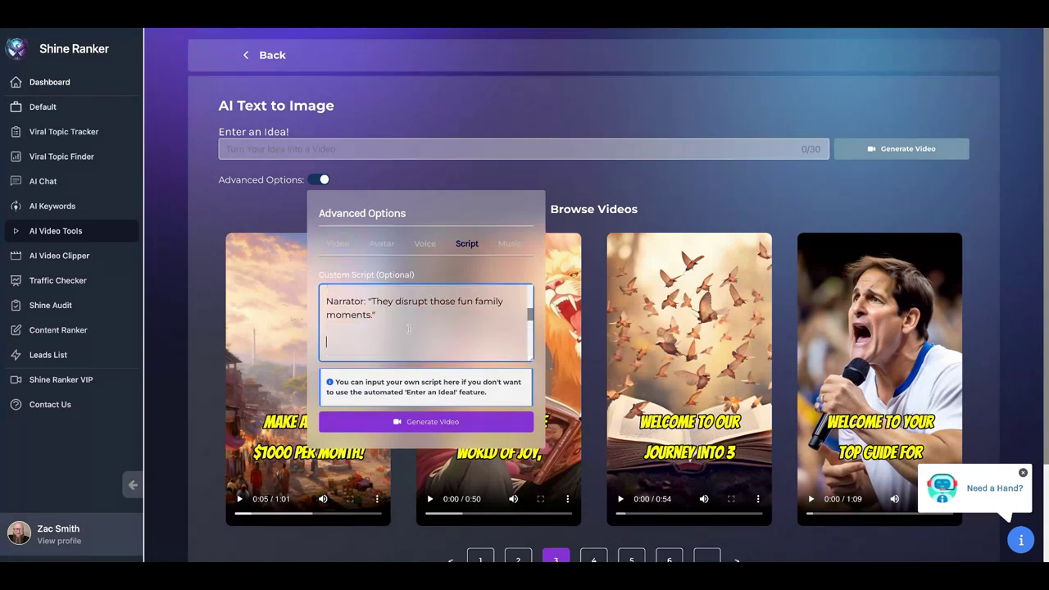
{"action": "key", "text": "BackSpace"}
{"action": "key", "text": "BackSpace"}
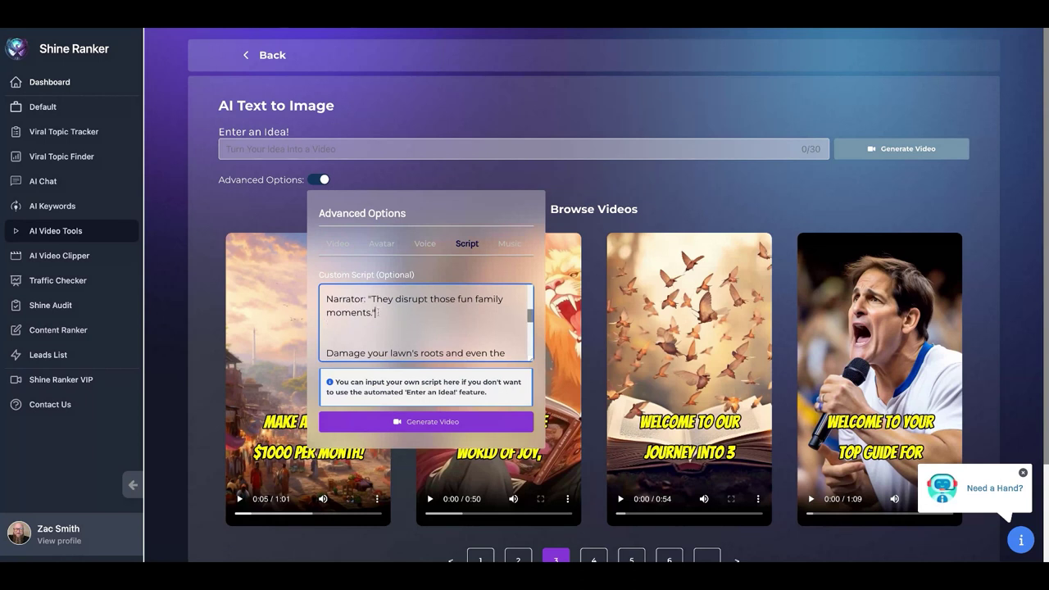
{"action": "left_click_drag", "start_coordinate": [370, 300], "coordinate": [326, 300]}
{"action": "key", "text": "BackSpace"}
Step: Remove the Narrator label before 'Fire ants!' and the close-up-of-fire-ants scene direction
{"action": "scroll", "coordinate": [409, 328], "scroll_direction": "up", "scroll_amount": 1}
{"action": "scroll", "coordinate": [411, 341], "scroll_direction": "up", "scroll_amount": 1}
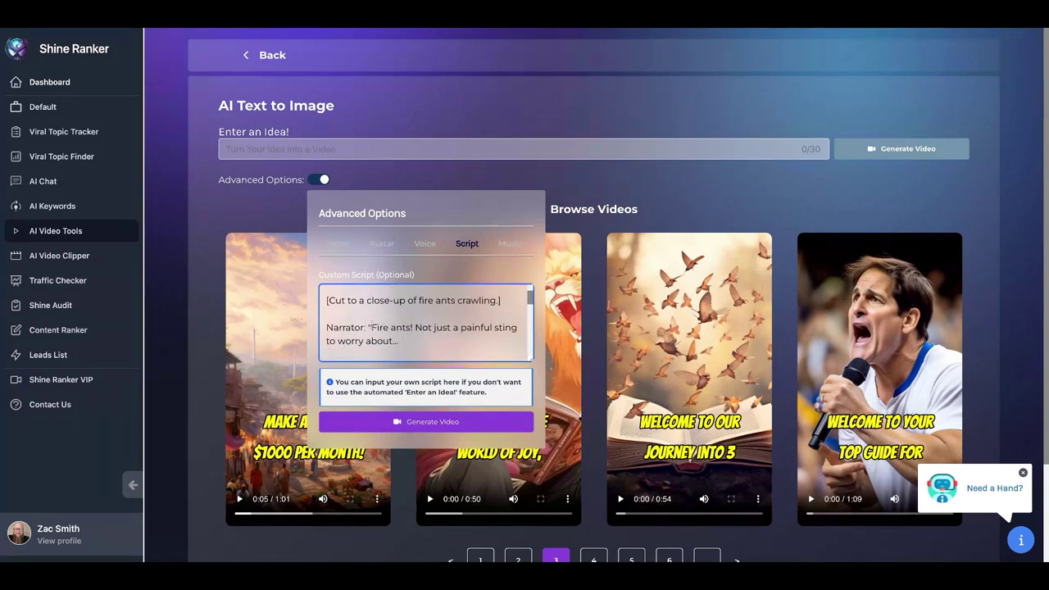
{"action": "left_click_drag", "start_coordinate": [370, 327], "coordinate": [326, 327]}
{"action": "key", "text": "BackSpace"}
{"action": "left_click_drag", "start_coordinate": [500, 299], "coordinate": [326, 299]}
{"action": "key", "text": "BackSpace"}
Step: Delete the first line's Narrator label so the script opens with 'See this?'
{"action": "scroll", "coordinate": [463, 333], "scroll_direction": "down", "scroll_amount": 1}
{"action": "scroll", "coordinate": [463, 333], "scroll_direction": "up", "scroll_amount": 1}
{"action": "scroll", "coordinate": [431, 324], "scroll_direction": "up", "scroll_amount": 1}
{"action": "scroll", "coordinate": [400, 315], "scroll_direction": "up", "scroll_amount": 1}
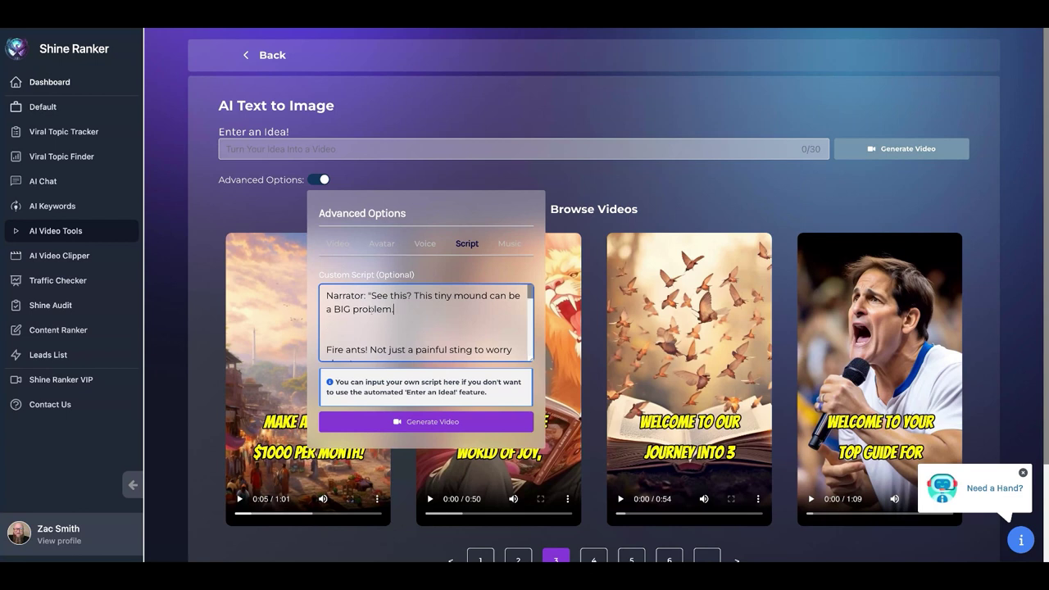
{"action": "left_click_drag", "start_coordinate": [369, 296], "coordinate": [326, 296]}
{"action": "key", "text": "BackSpace"}
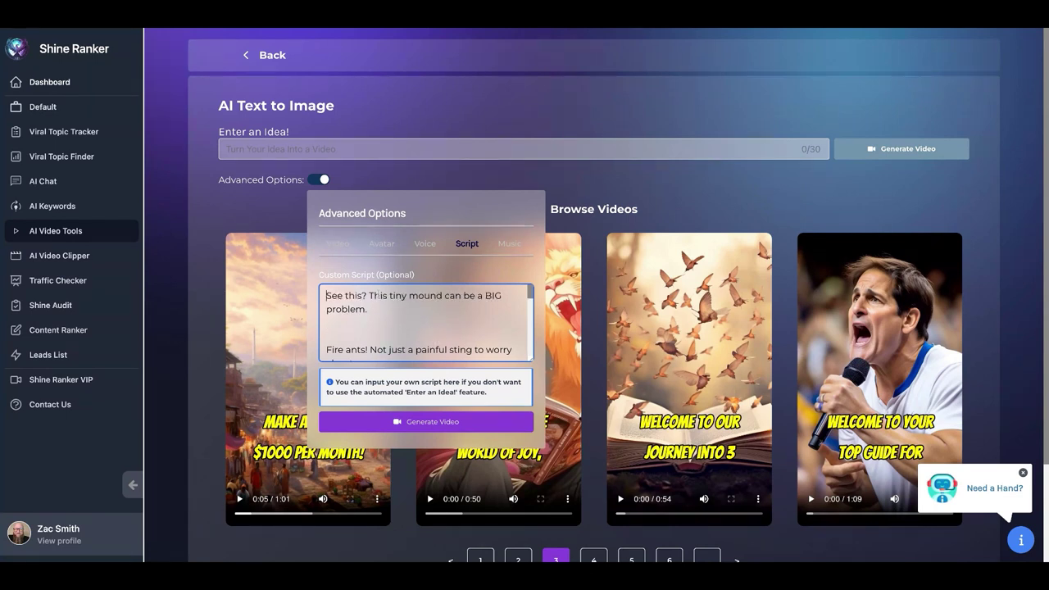
Step: Delete the child-stepping-back scene direction and review the whole cleaned script
{"action": "scroll", "coordinate": [381, 309], "scroll_direction": "down", "scroll_amount": 1}
{"action": "scroll", "coordinate": [369, 312], "scroll_direction": "down", "scroll_amount": 1}
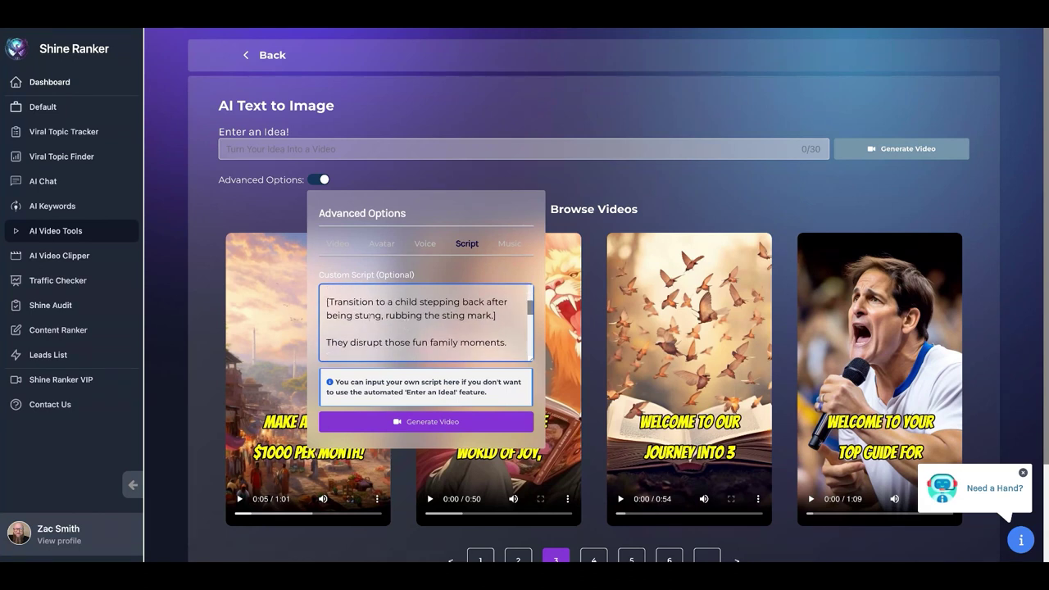
{"action": "left_click_drag", "start_coordinate": [504, 315], "coordinate": [326, 302]}
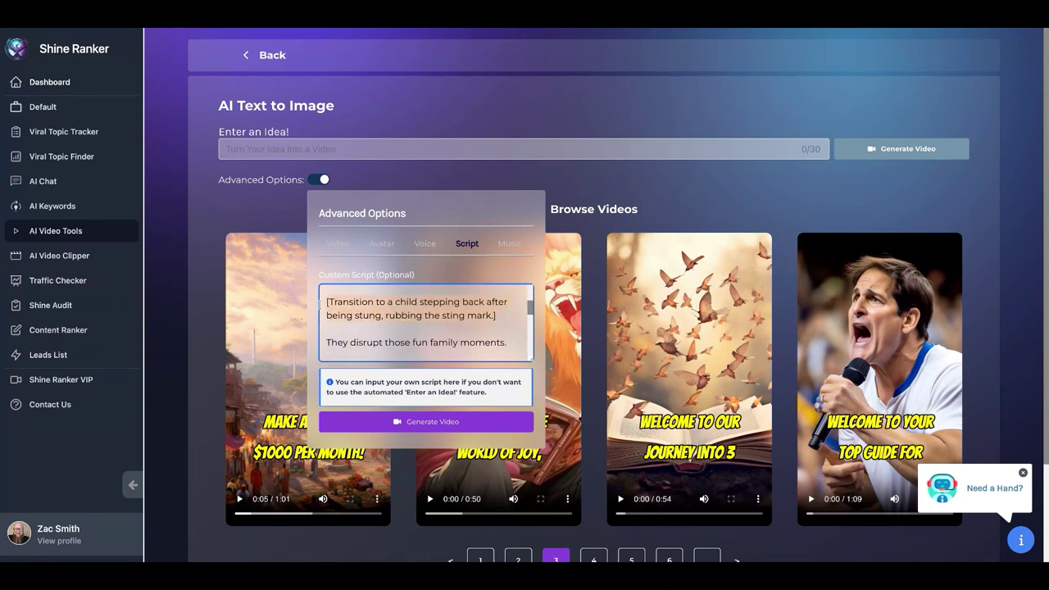
{"action": "key", "text": "BackSpace"}
{"action": "key", "text": "BackSpace"}
{"action": "scroll", "coordinate": [411, 338], "scroll_direction": "up", "scroll_amount": 1}
{"action": "scroll", "coordinate": [410, 339], "scroll_direction": "up", "scroll_amount": 2}
{"action": "scroll", "coordinate": [406, 338], "scroll_direction": "down", "scroll_amount": 1}
{"action": "scroll", "coordinate": [399, 339], "scroll_direction": "down", "scroll_amount": 2}
{"action": "scroll", "coordinate": [400, 339], "scroll_direction": "down", "scroll_amount": 2}
{"action": "scroll", "coordinate": [400, 337], "scroll_direction": "down", "scroll_amount": 1}
{"action": "scroll", "coordinate": [400, 336], "scroll_direction": "down", "scroll_amount": 1}
{"action": "scroll", "coordinate": [401, 336], "scroll_direction": "up", "scroll_amount": 1}
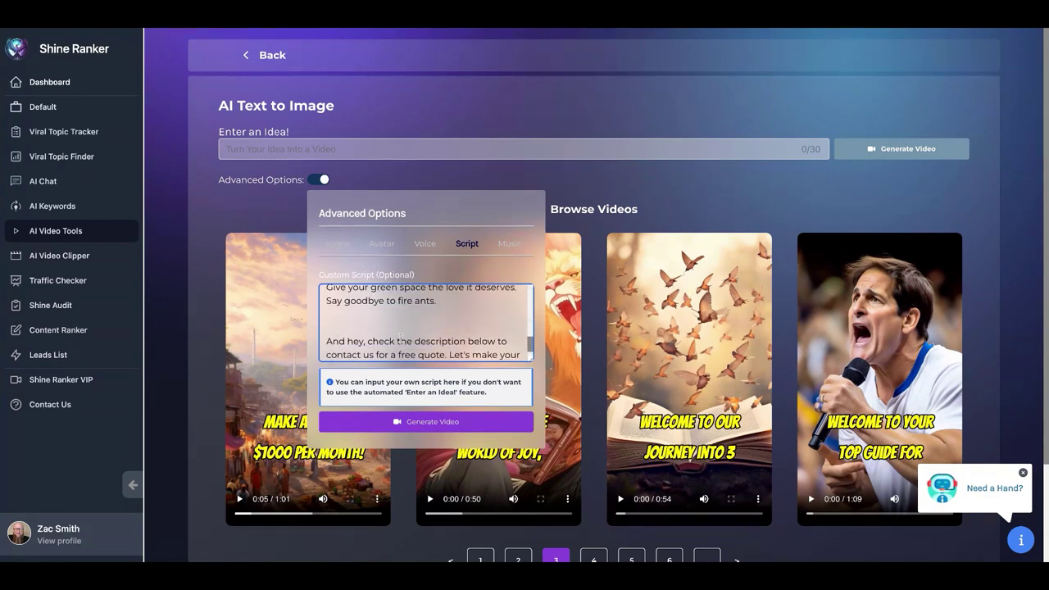
{"action": "scroll", "coordinate": [402, 336], "scroll_direction": "up", "scroll_amount": 2}
{"action": "scroll", "coordinate": [402, 336], "scroll_direction": "up", "scroll_amount": 1}
{"action": "scroll", "coordinate": [400, 336], "scroll_direction": "up", "scroll_amount": 2}
{"action": "scroll", "coordinate": [401, 337], "scroll_direction": "up", "scroll_amount": 1}
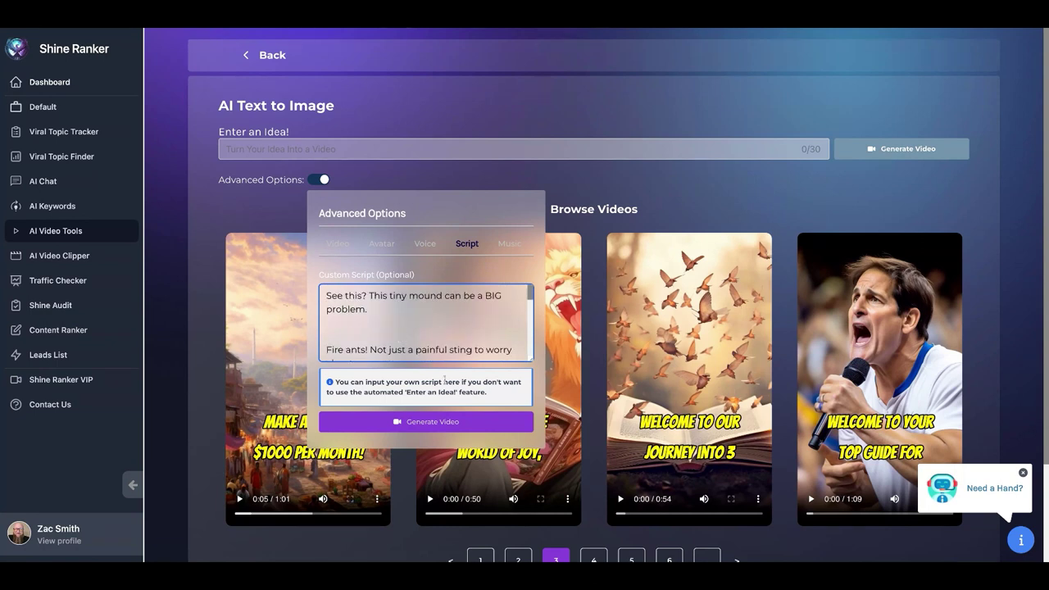
Step: Run Generate Video on the cleaned script in AI Text To Image, then collapse Advanced Options
{"action": "left_click", "coordinate": [419, 425]}
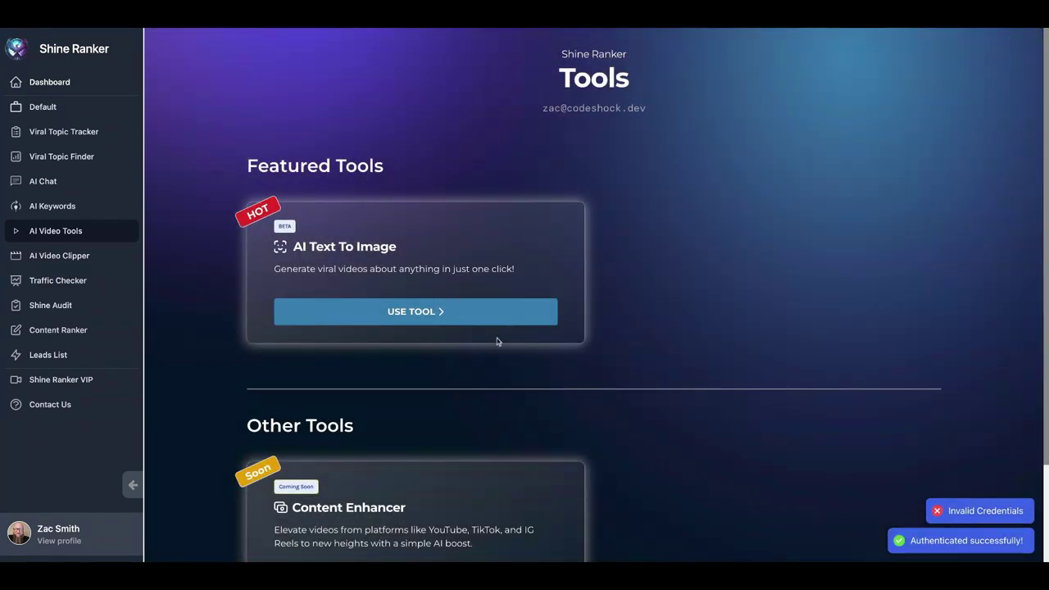
{"action": "left_click", "coordinate": [458, 321]}
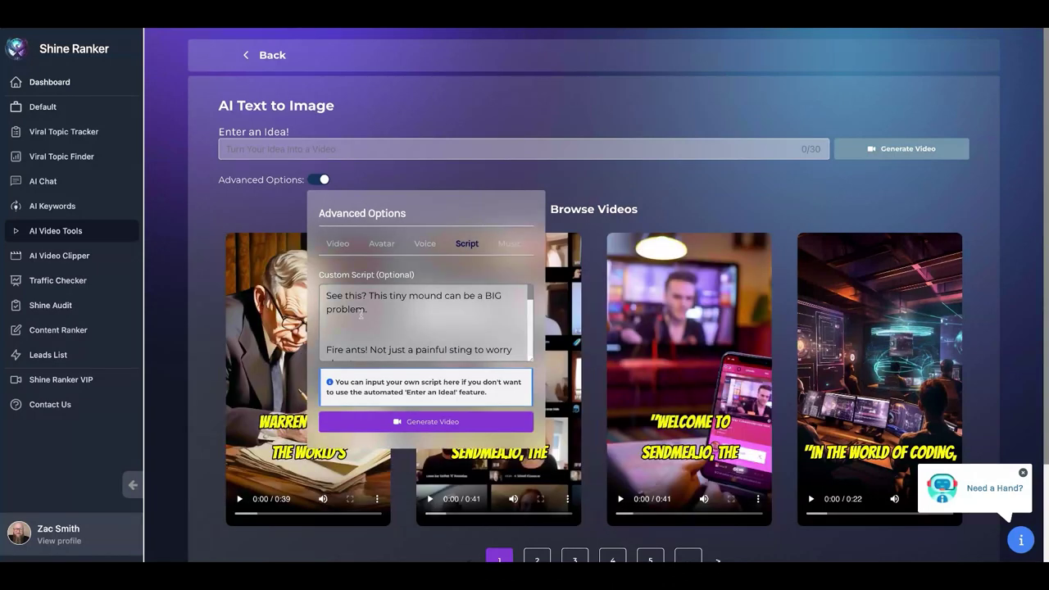
{"action": "scroll", "coordinate": [385, 304], "scroll_direction": "down", "scroll_amount": 3}
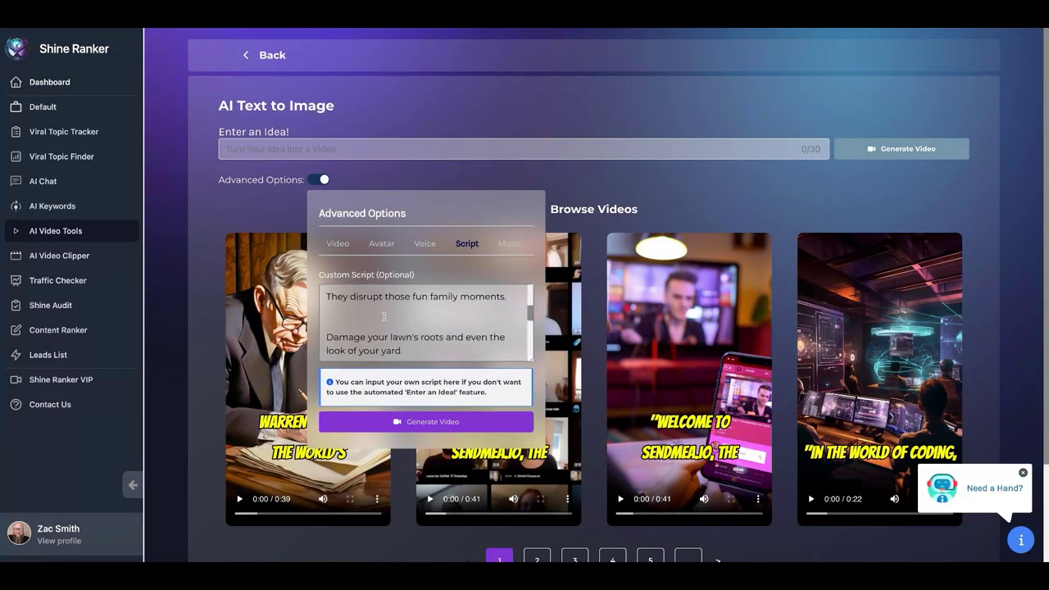
{"action": "scroll", "coordinate": [396, 332], "scroll_direction": "up", "scroll_amount": 3}
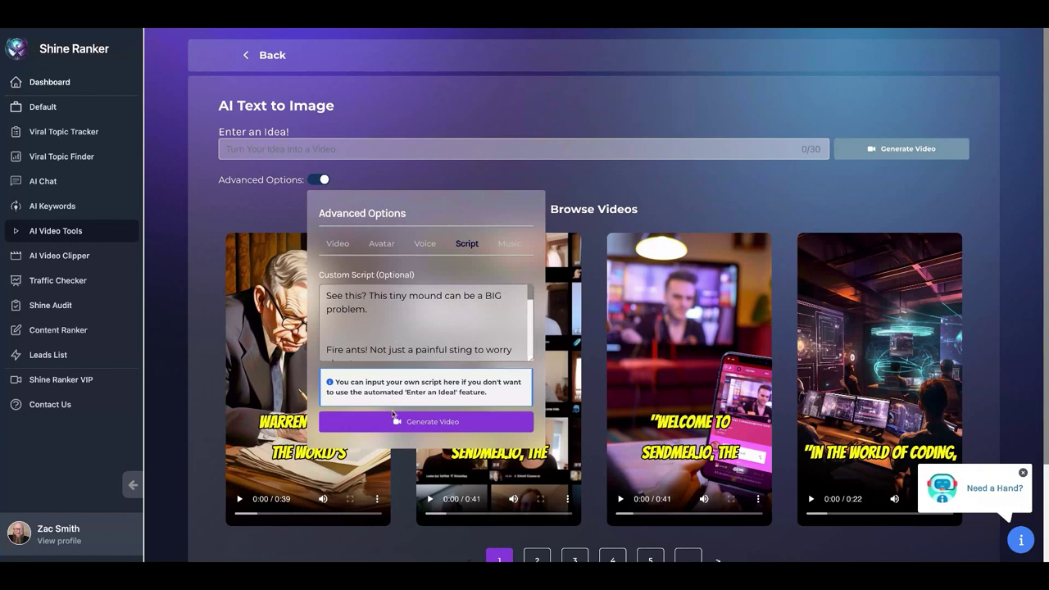
{"action": "left_click", "coordinate": [415, 423]}
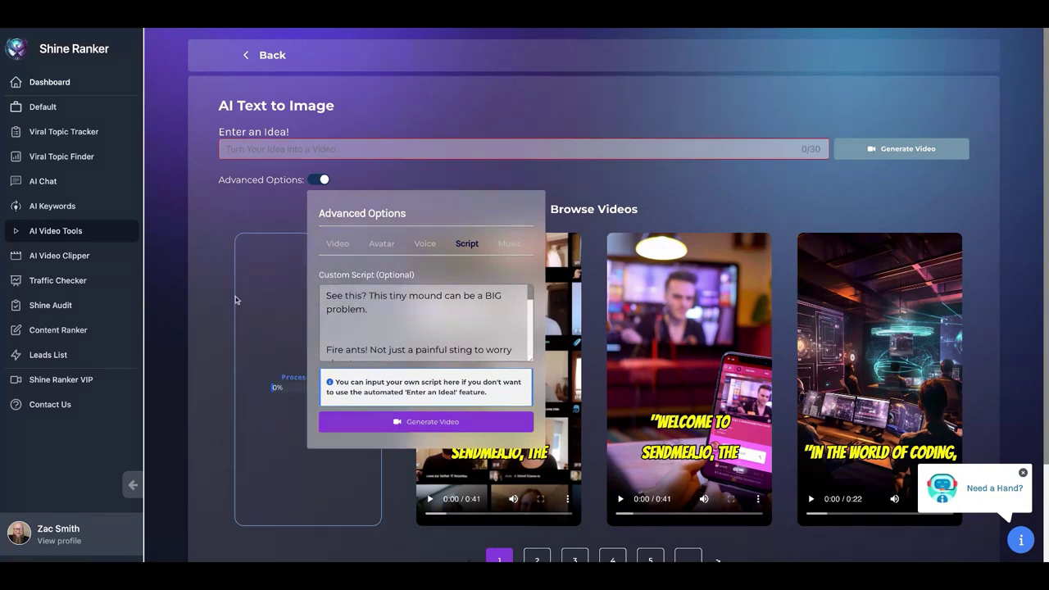
{"action": "left_click", "coordinate": [317, 180]}
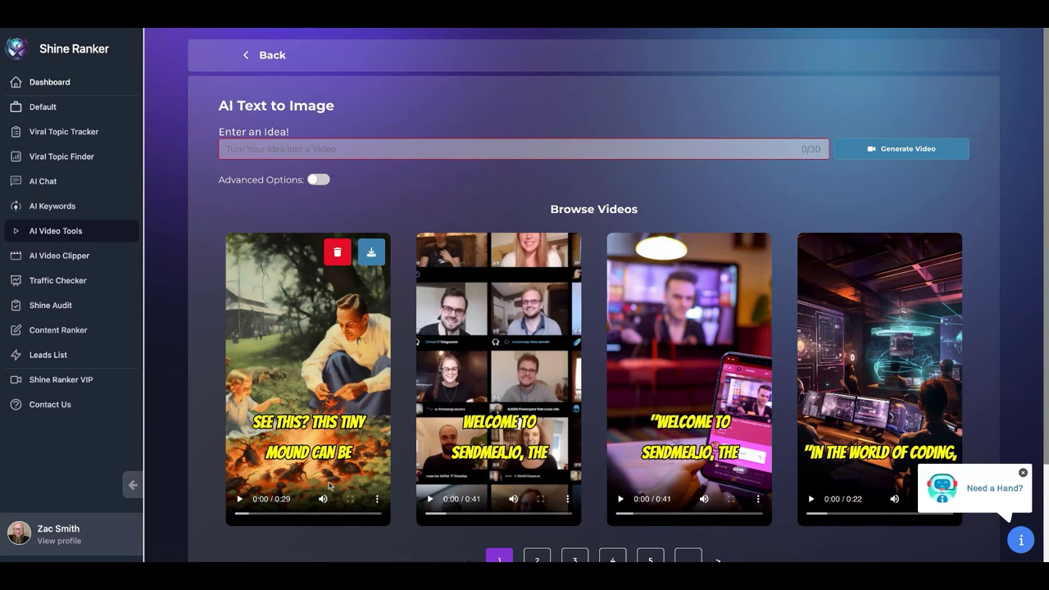
Step: Play the new fire-ant video and pause it at 0:28 of 0:29
{"action": "mouse_move", "coordinate": [308, 378]}
{"action": "left_click", "coordinate": [240, 499]}
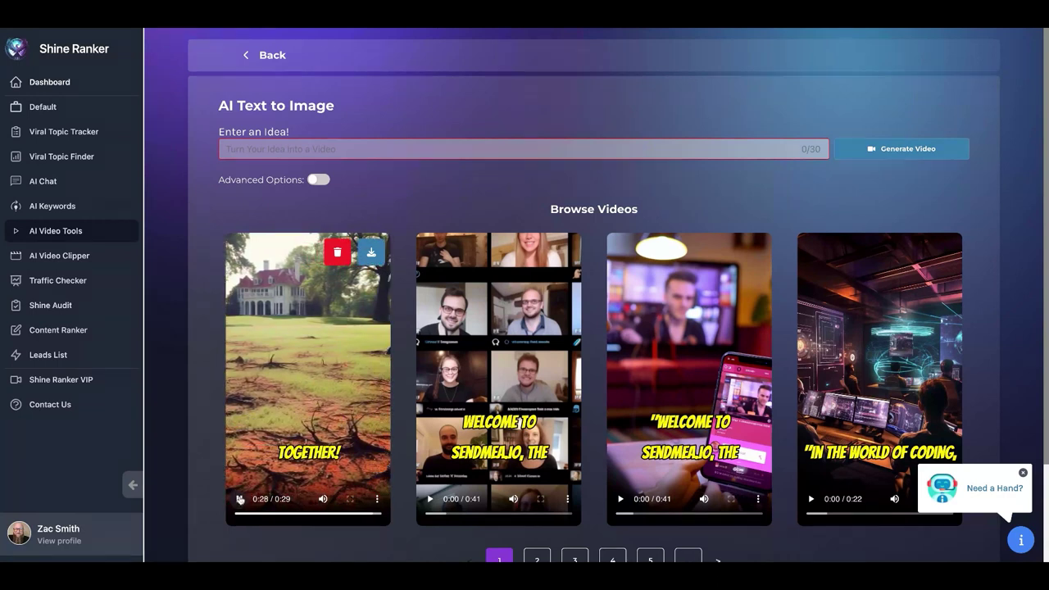
{"action": "left_click", "coordinate": [239, 498]}
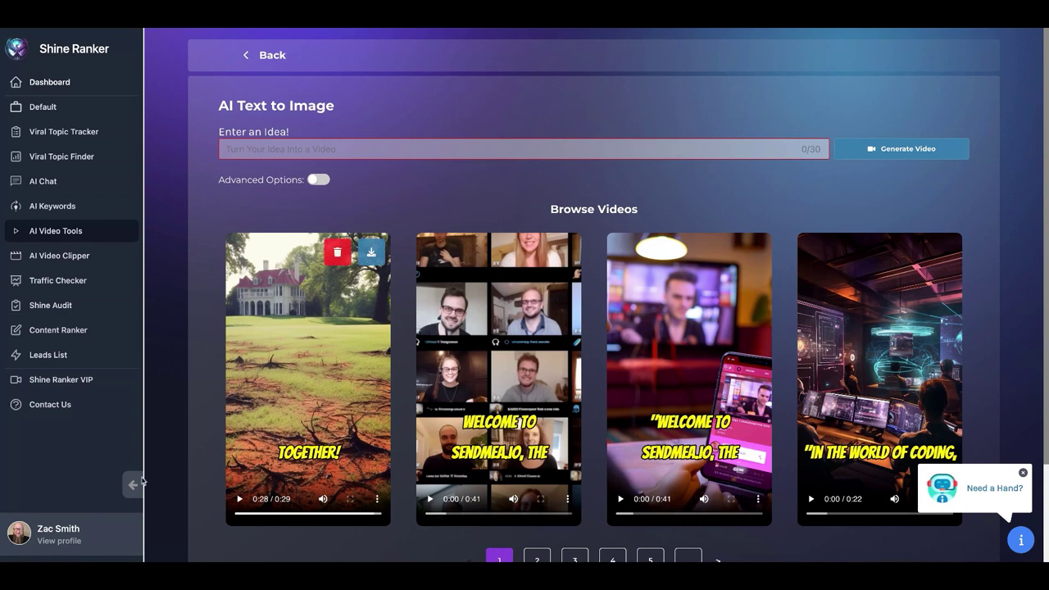
Step: Toggle Advanced Options back on to show the fire-ant script starting 'See this?'
{"action": "left_click", "coordinate": [320, 180]}
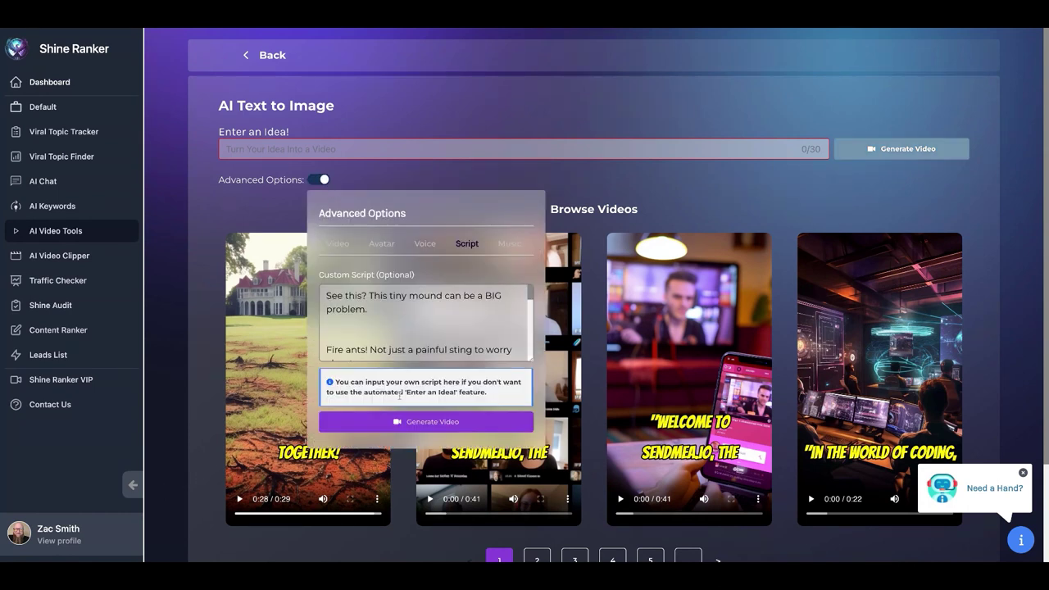